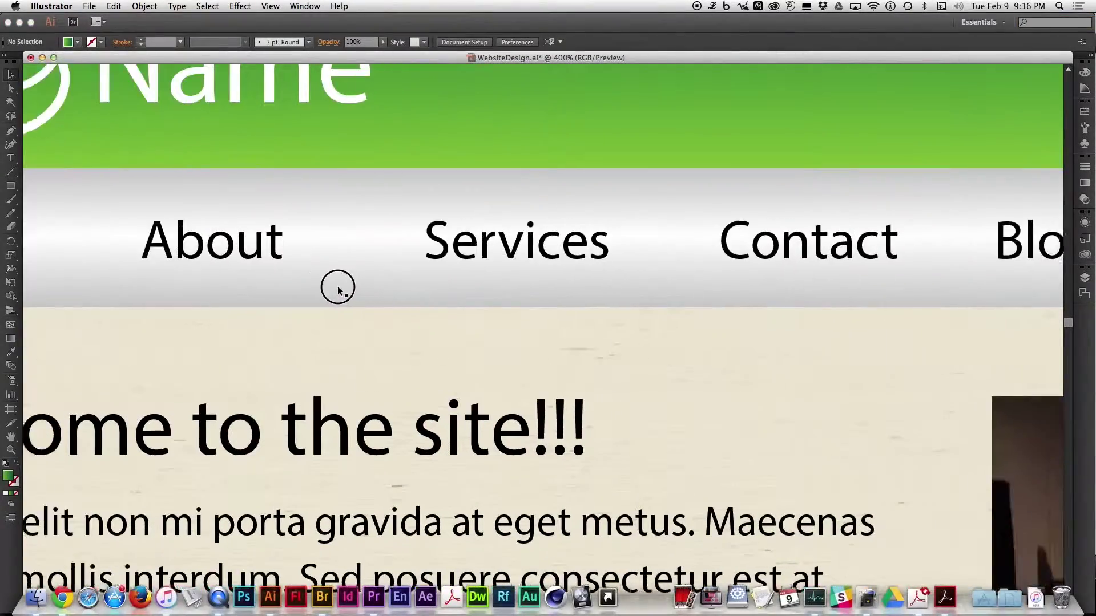
Read the CSS for the company Name text and the green header background
scroll(338, 288, right, 10)
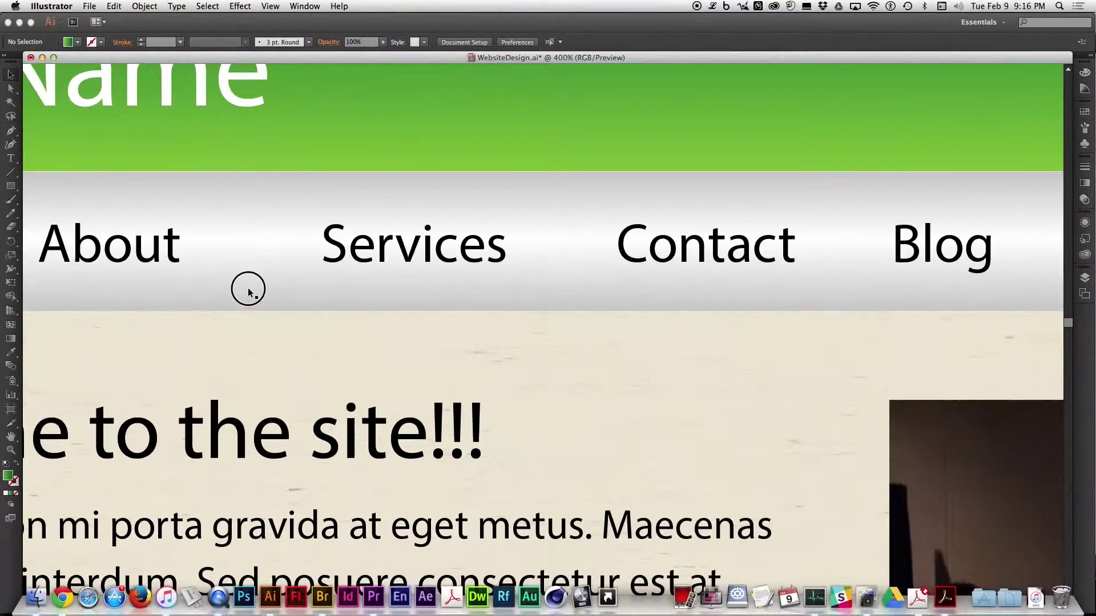
key(super+minus)
scroll(533, 423, down, 5)
scroll(542, 428, down, 10)
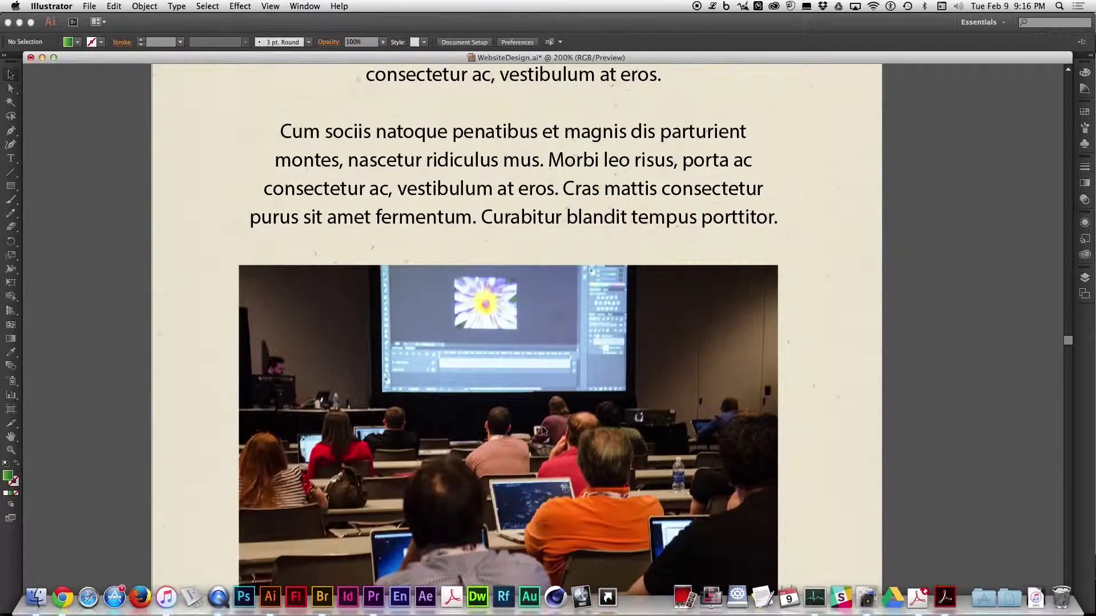
scroll(542, 426, down, 5)
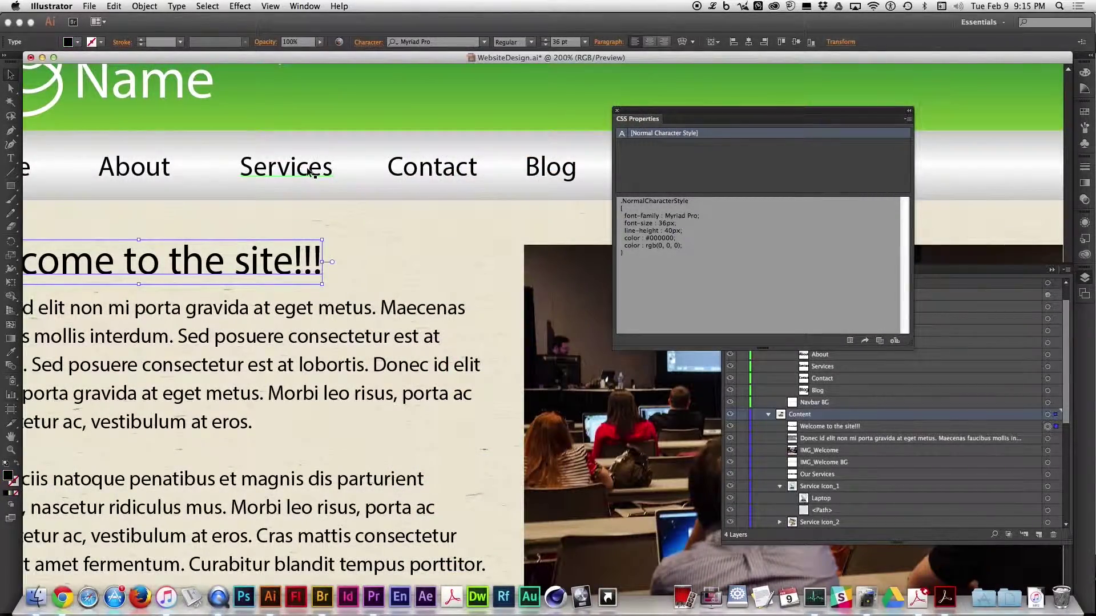
click(156, 80)
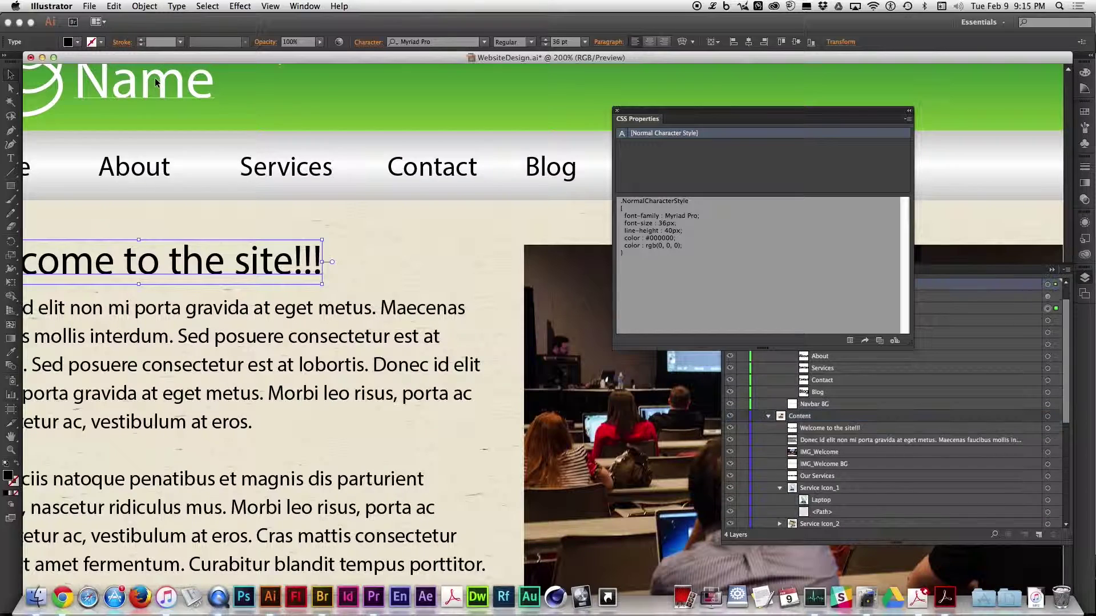
click(465, 87)
Close the CSS Properties readout and collapse the Content layer in Layers
scroll(497, 412, down, 4)
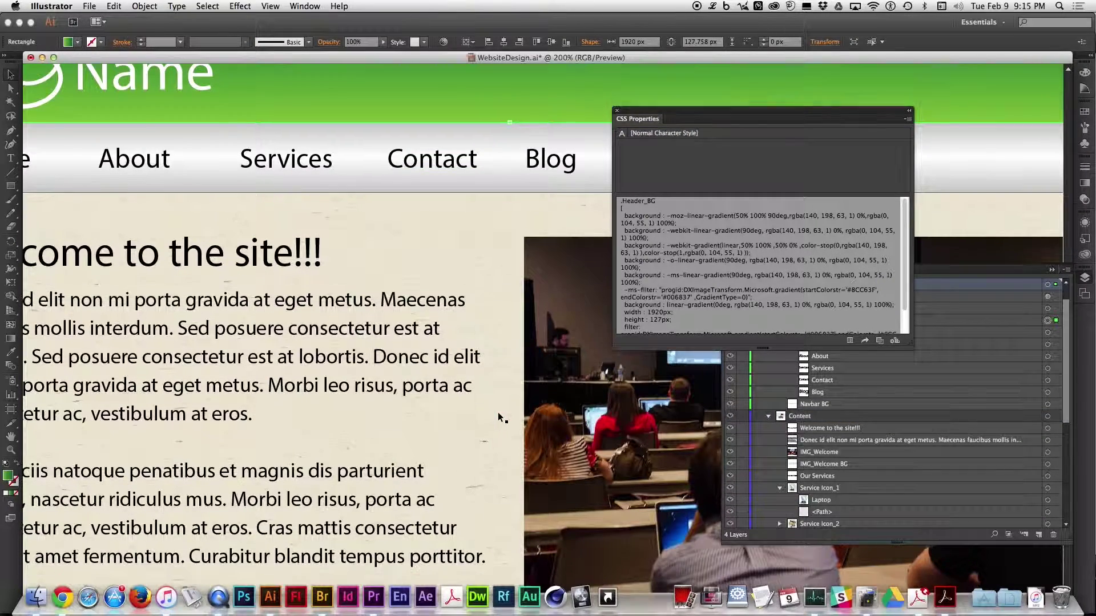
scroll(501, 422, down, 5)
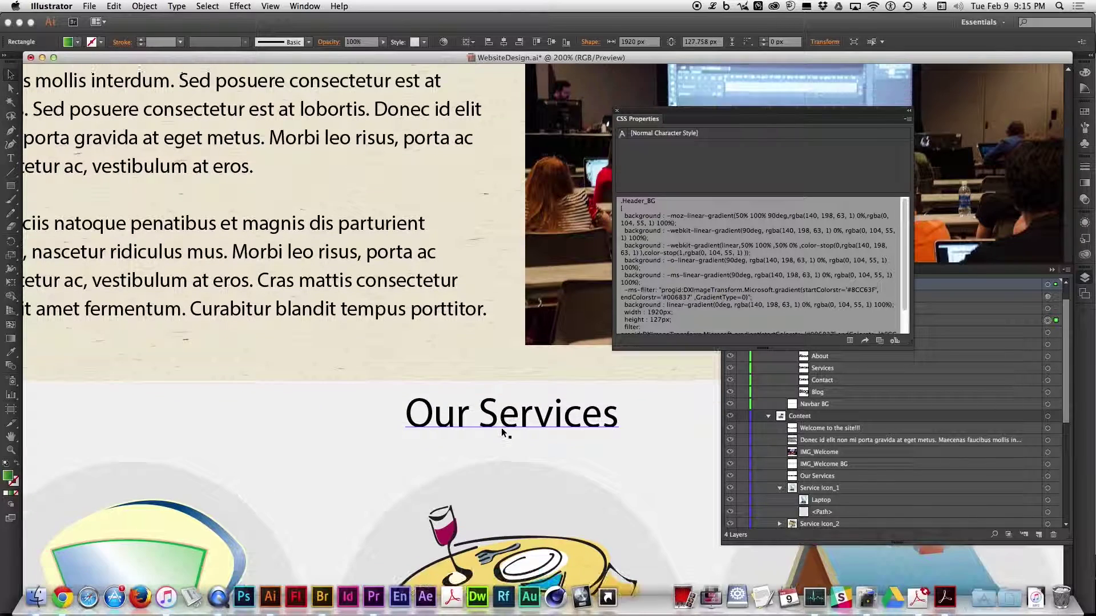
click(616, 110)
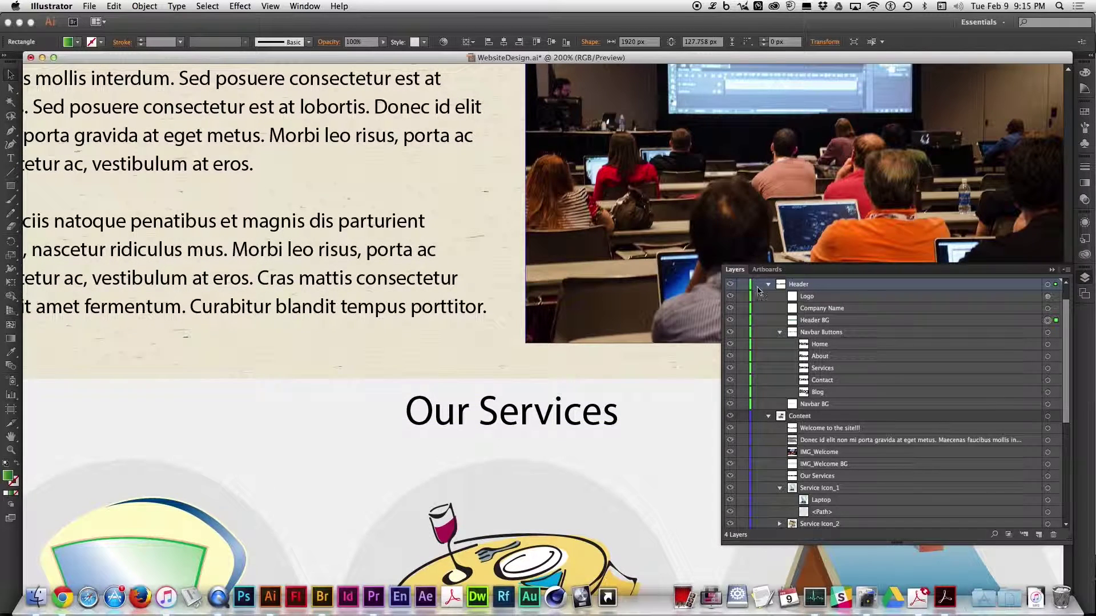
scroll(917, 460, down, 5)
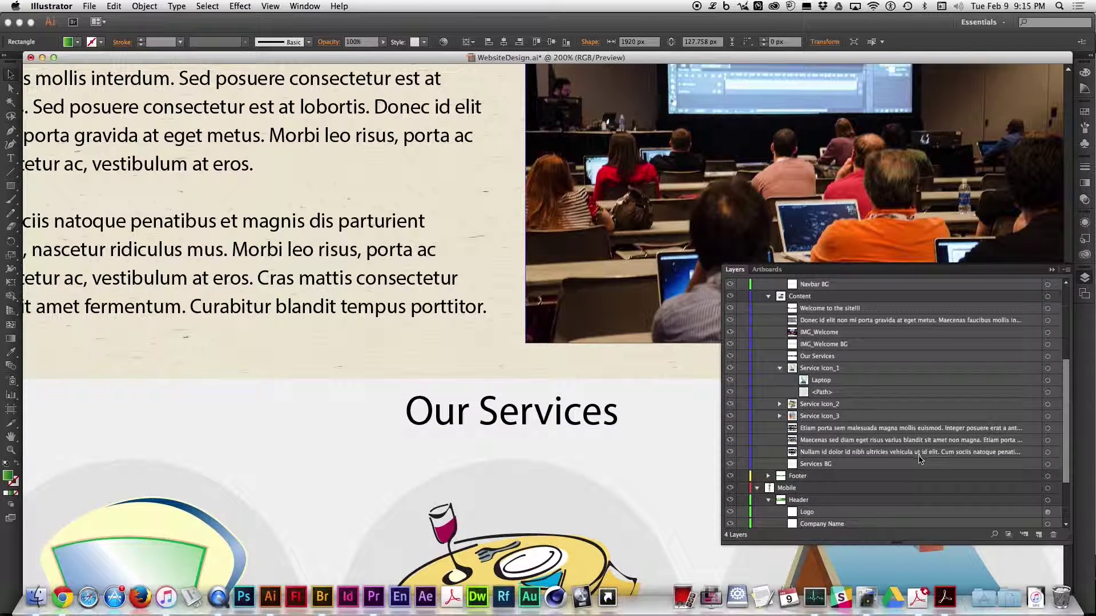
scroll(913, 460, up, 2)
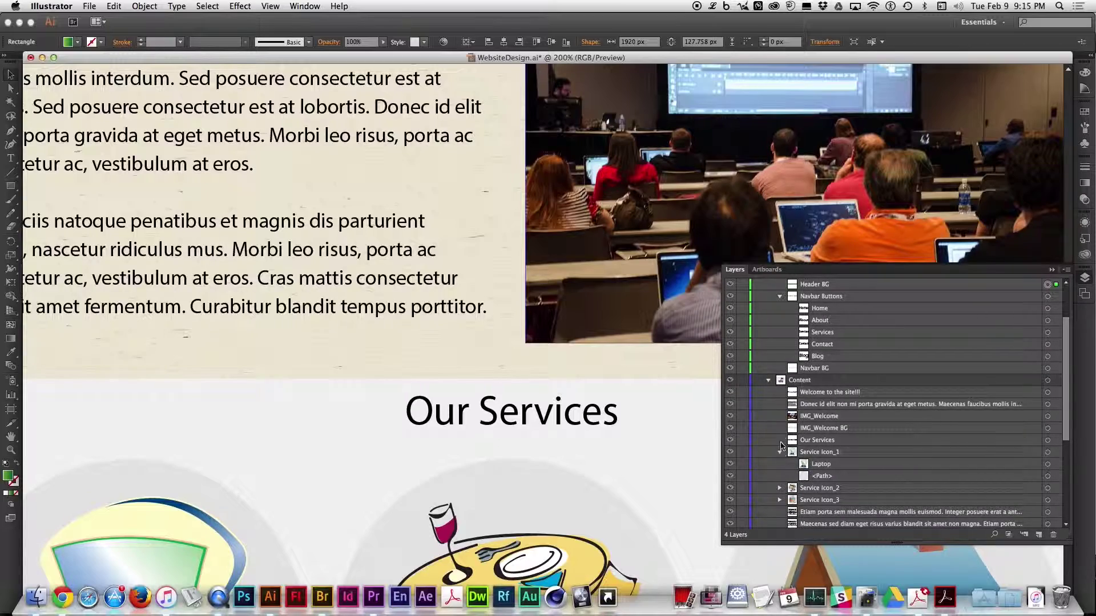
click(769, 380)
scroll(793, 348, up, 5)
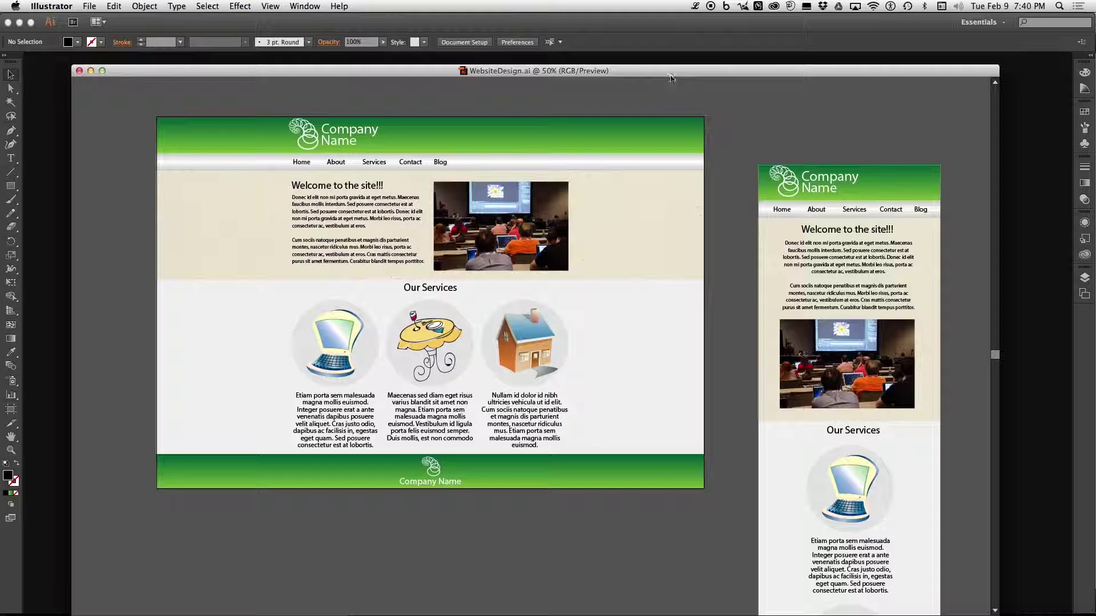
Enlarge the floating WebsiteDesign.ai window and dock it as a tab filling the workspace
double_click(671, 73)
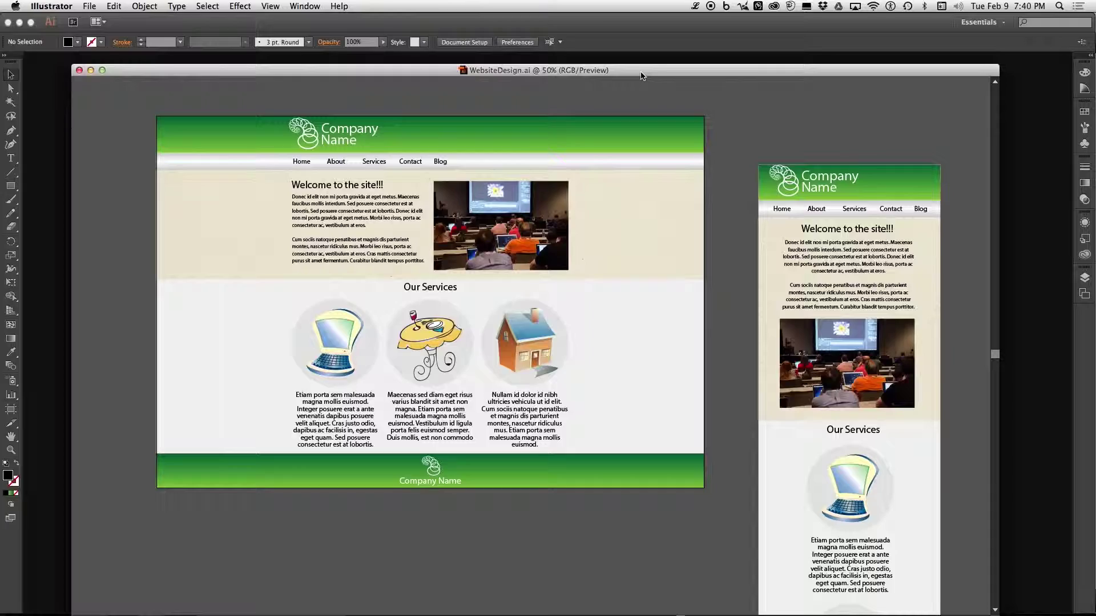
mouse_move(640, 76)
mouse_down()
mouse_move(641, 66)
mouse_move(687, 107)
mouse_move(619, 12)
mouse_move(712, 59)
mouse_move(614, 154)
mouse_move(583, 108)
mouse_move(609, 93)
mouse_move(625, 12)
mouse_move(660, 105)
mouse_move(623, 69)
mouse_move(619, 123)
mouse_move(657, 125)
mouse_move(641, 61)
mouse_up()
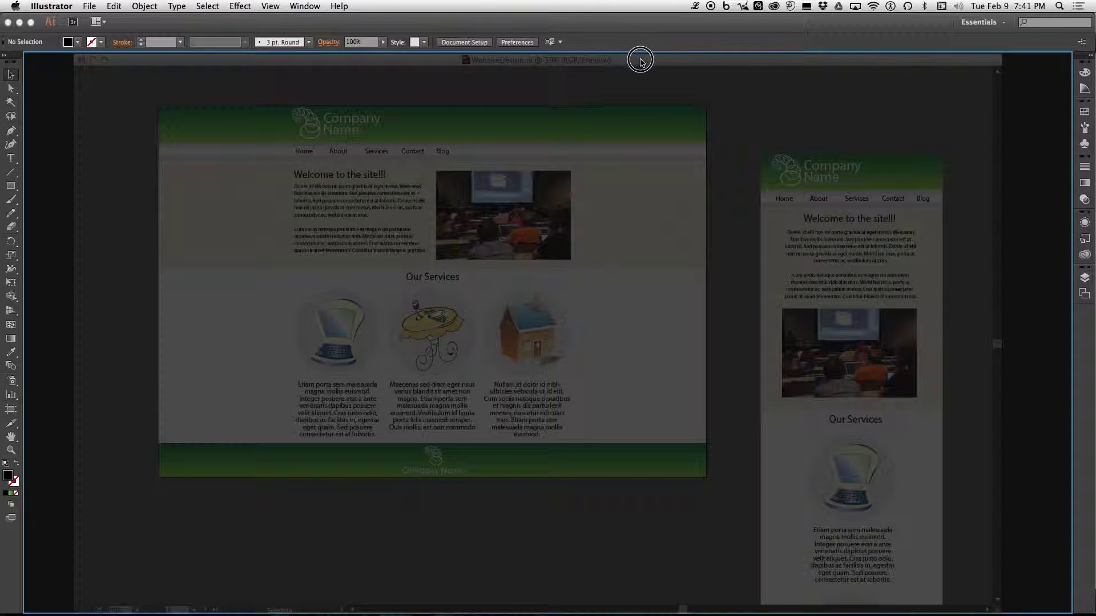
drag(641, 61, 640, 61)
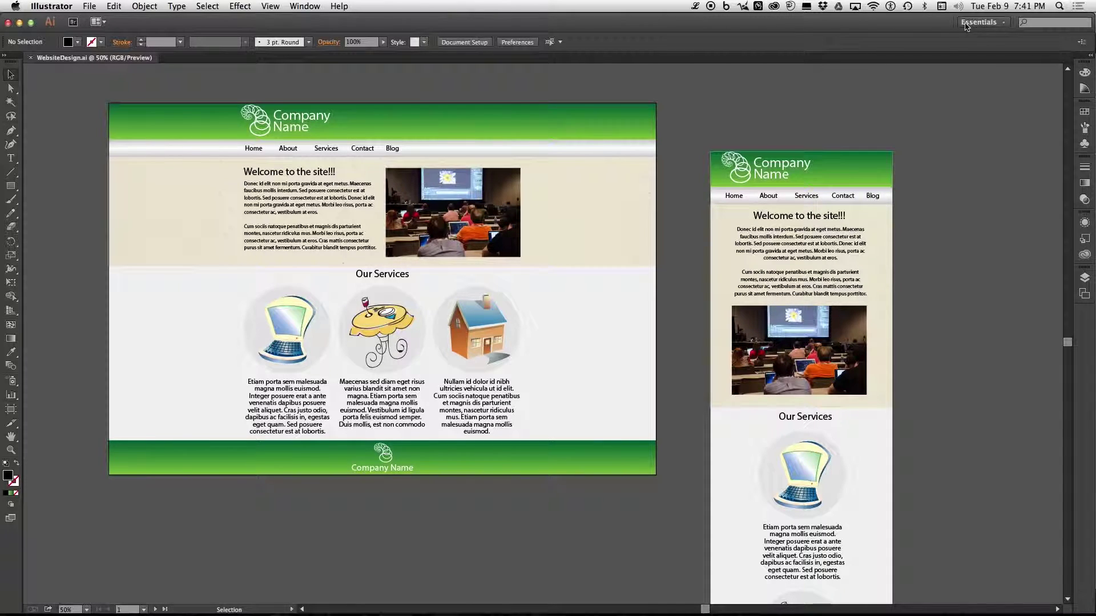
Switch to the Web workspace and confirm it under Window > Workspace
click(979, 22)
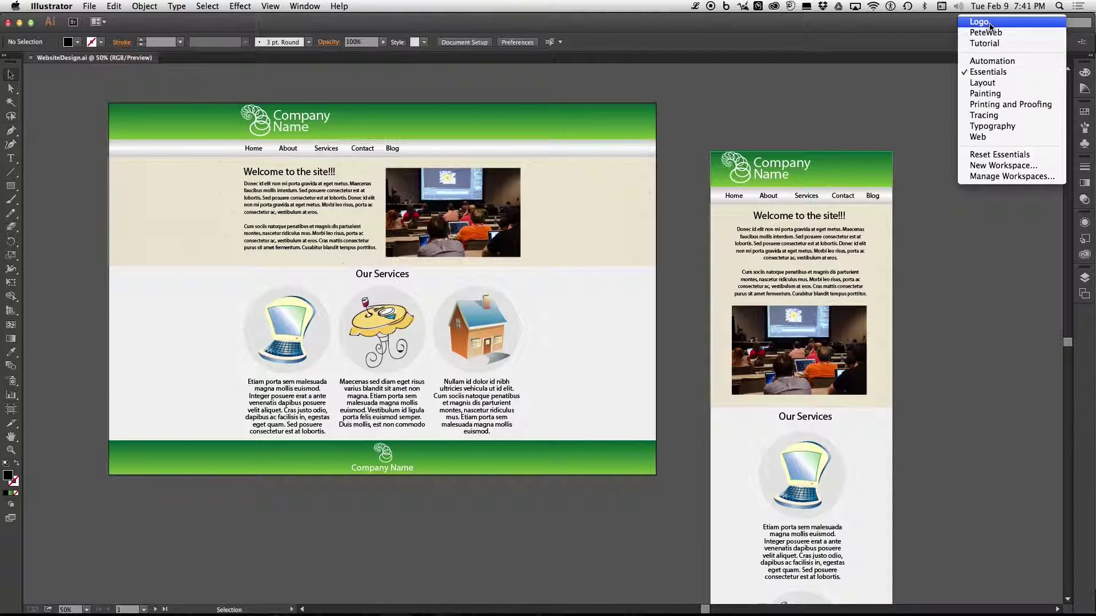
click(988, 138)
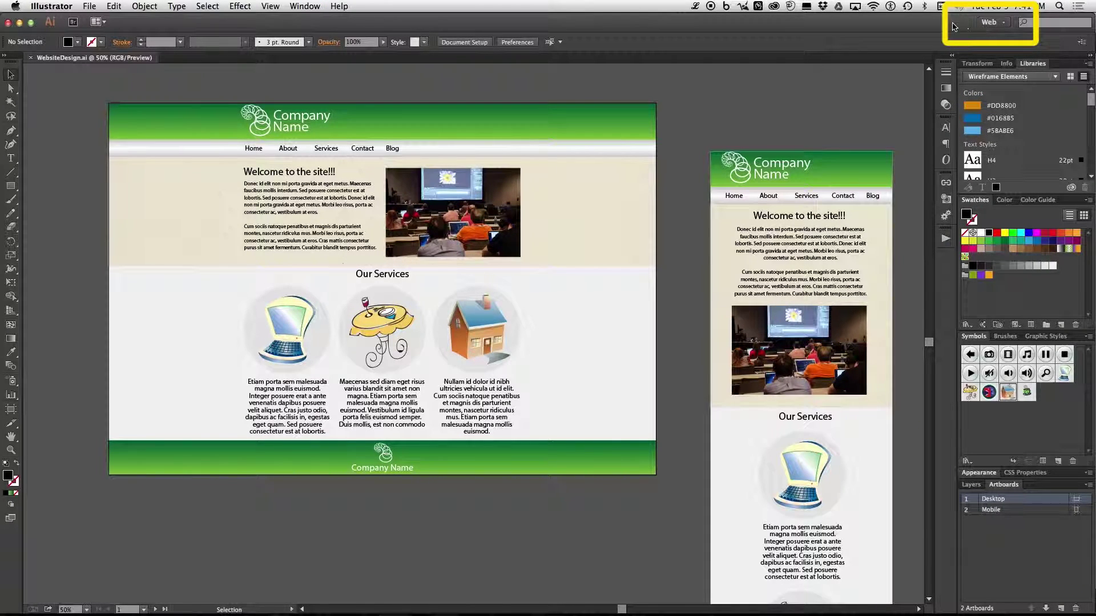
click(305, 7)
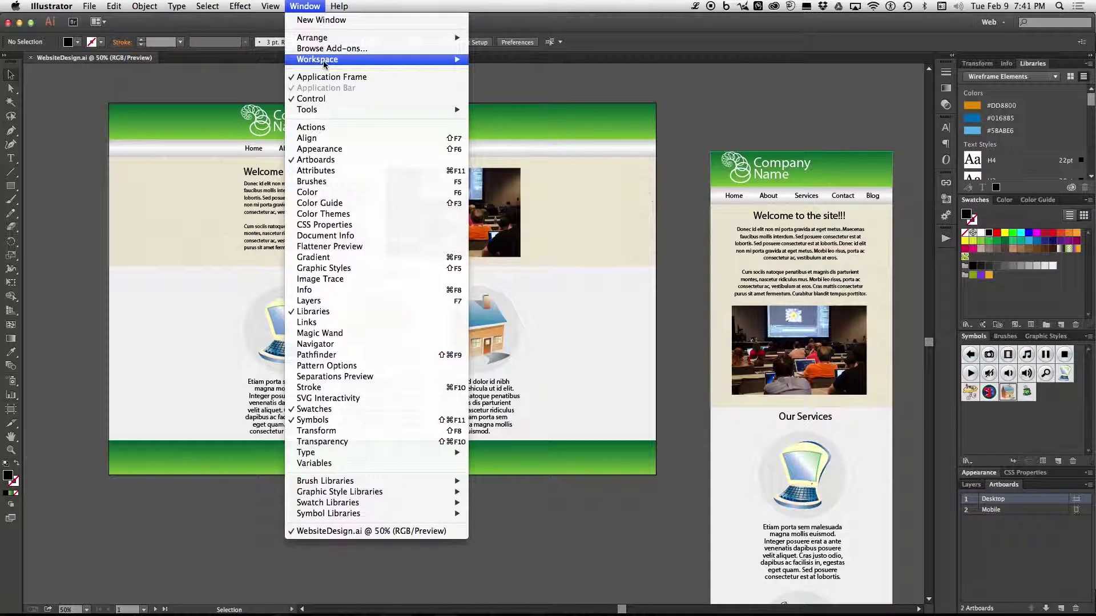
mouse_move(324, 61)
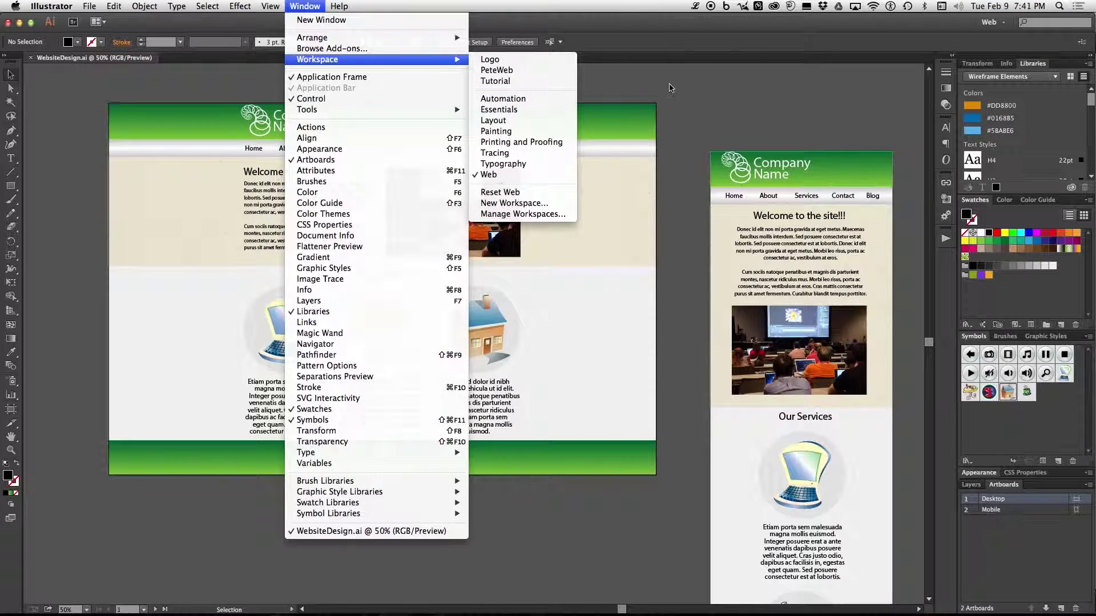
click(725, 85)
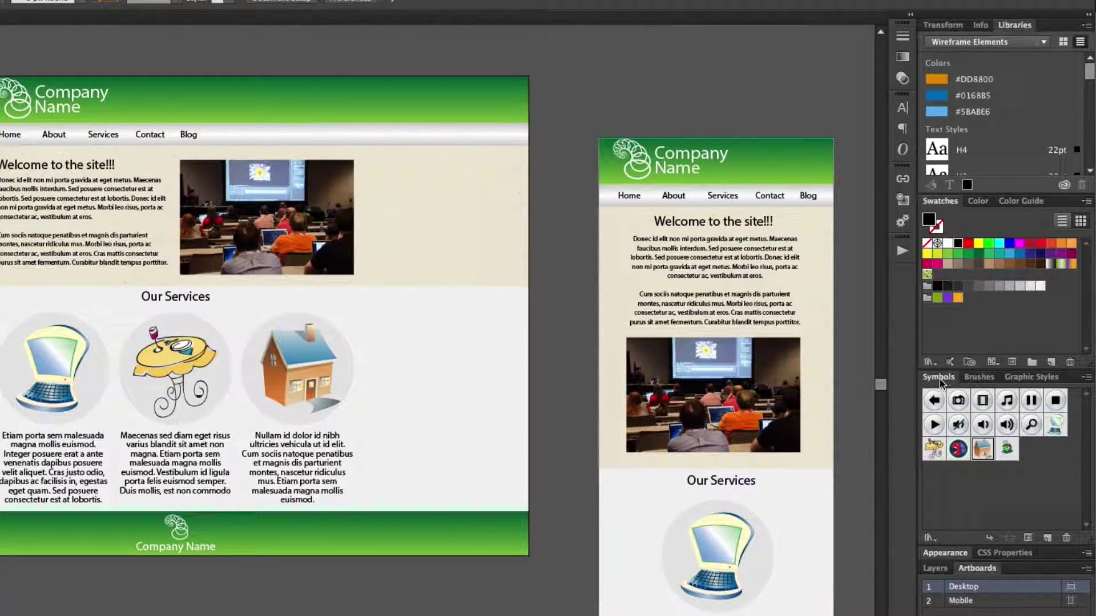
Close the Symbols/Brushes, Swatches/Color and Libraries tab groups
right_click(980, 381)
click(966, 399)
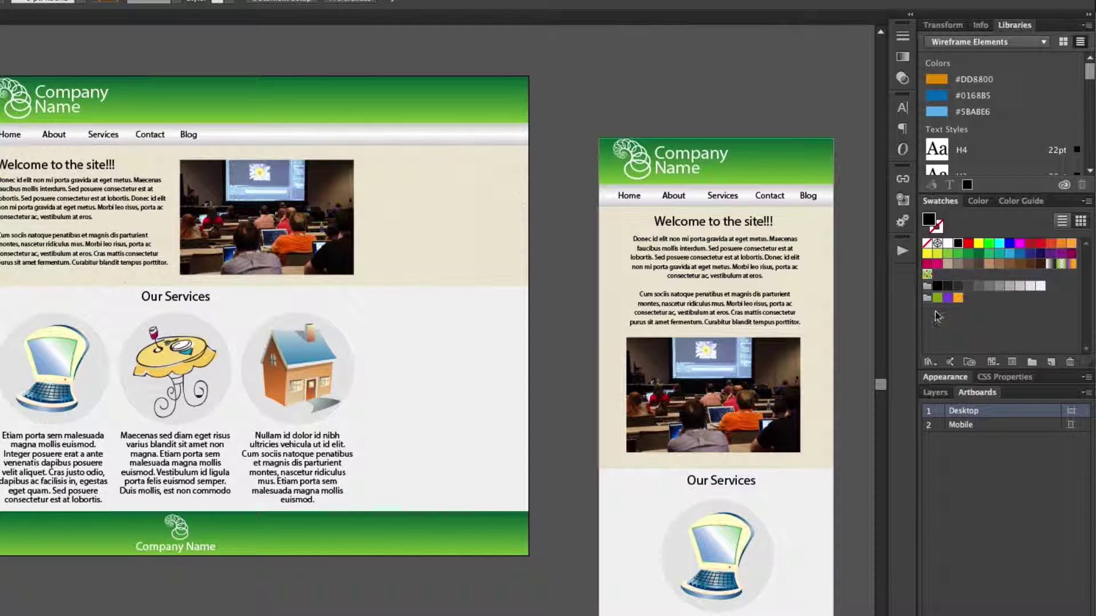
right_click(977, 203)
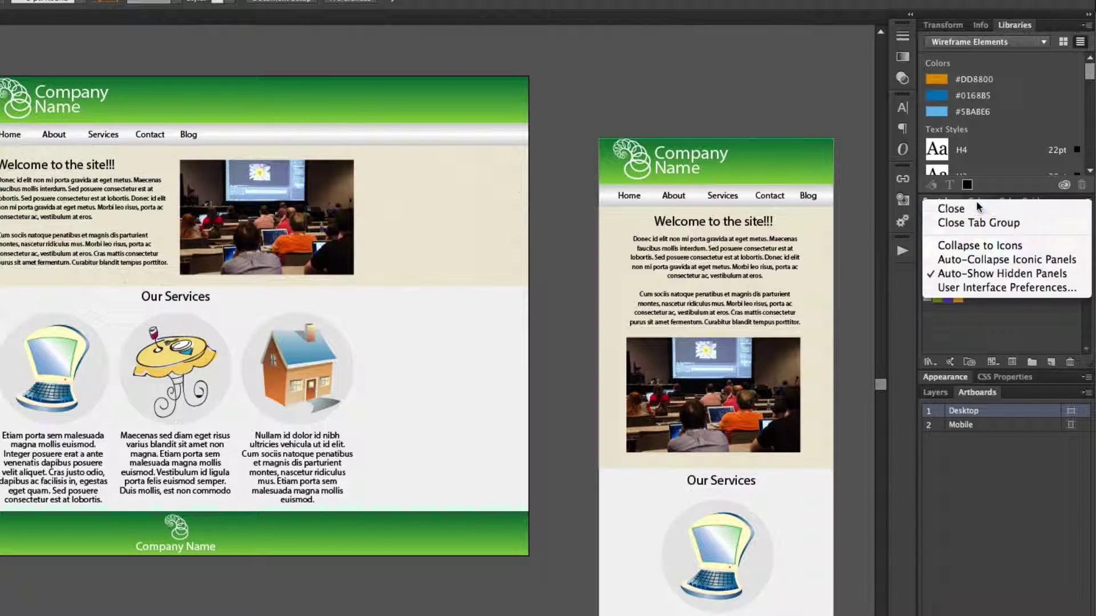
click(974, 223)
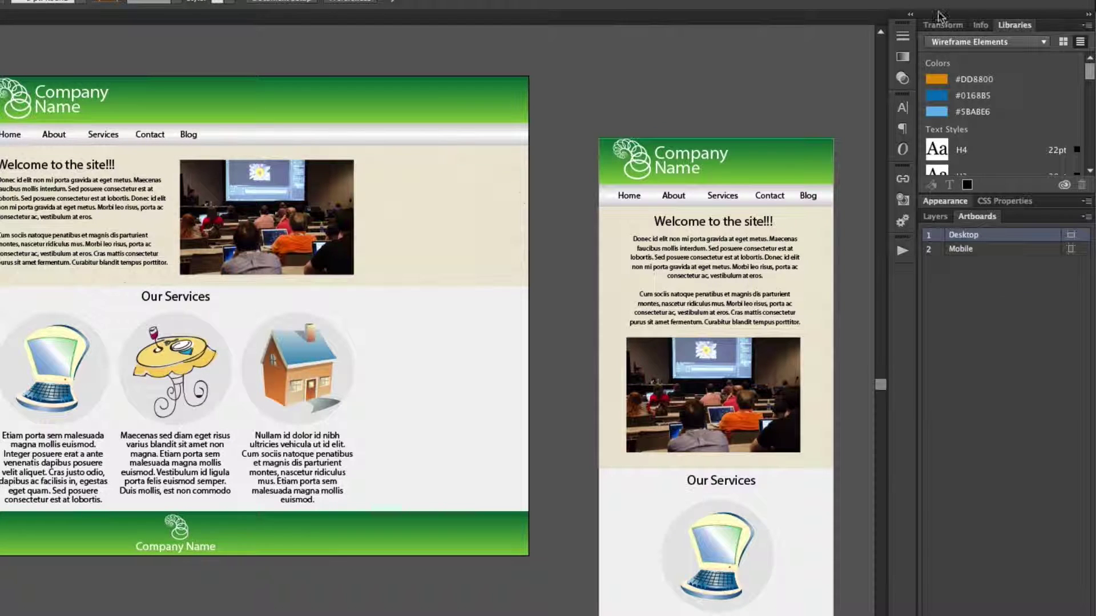
right_click(981, 27)
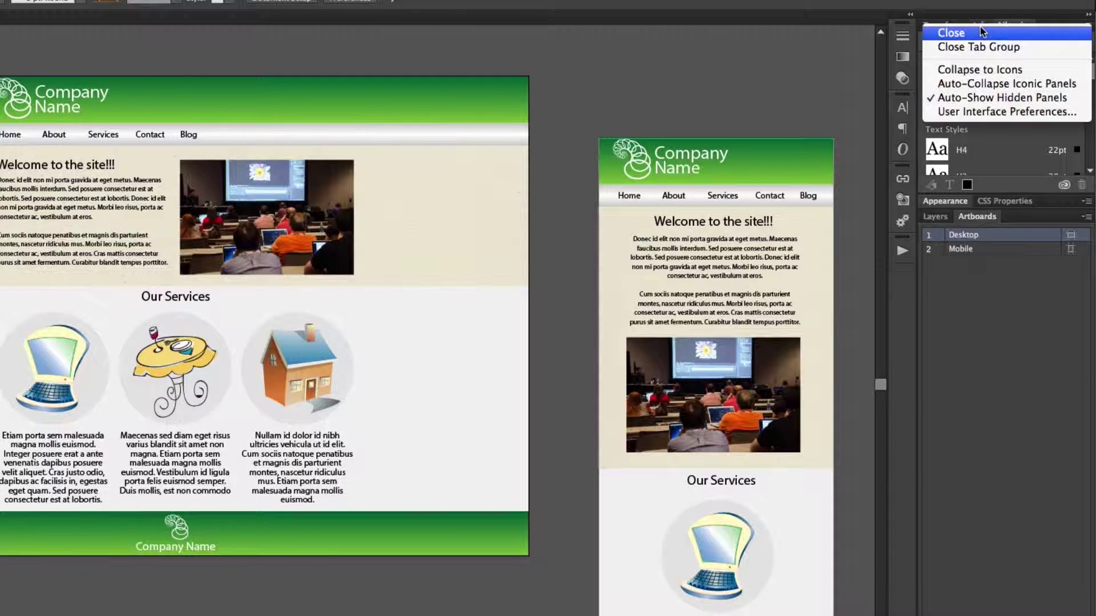
click(977, 48)
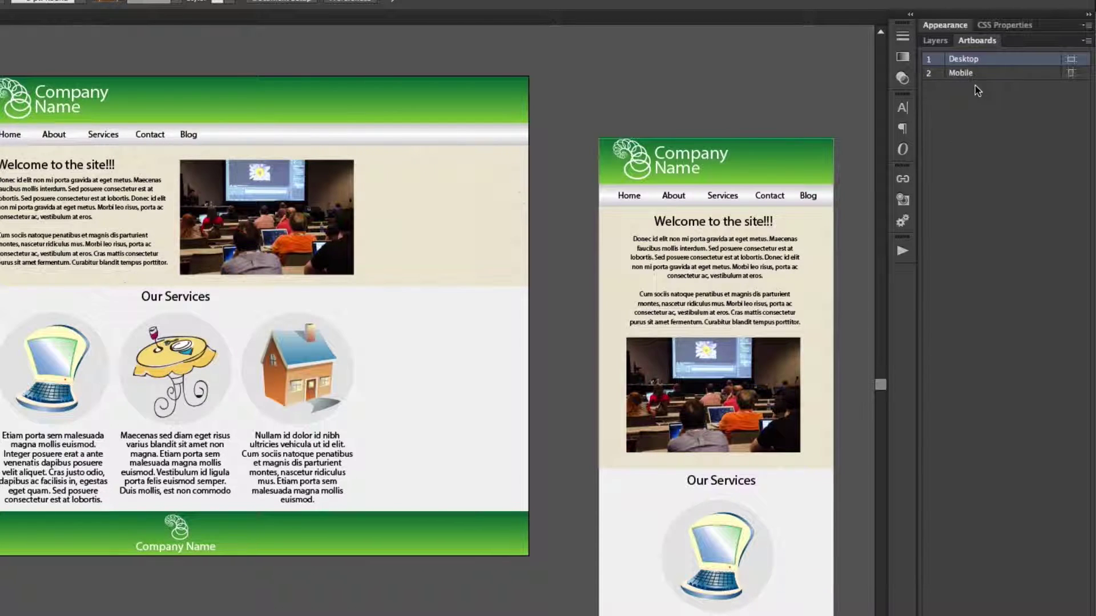
Show Layers and the Normal Character Style CSS, enlarging the CSS area and widening the dock
click(937, 43)
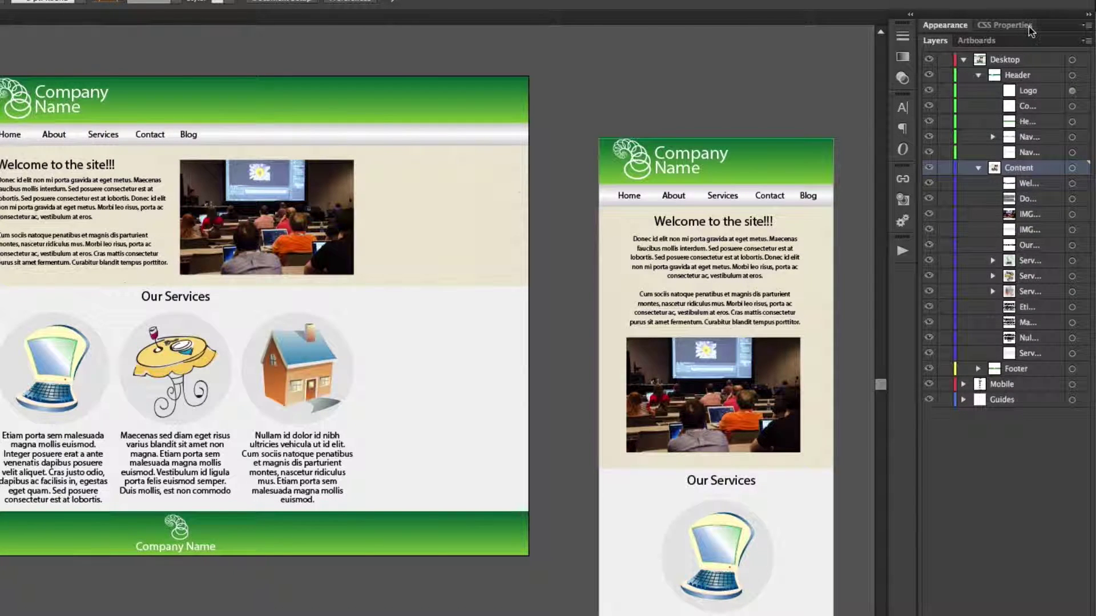
click(1007, 26)
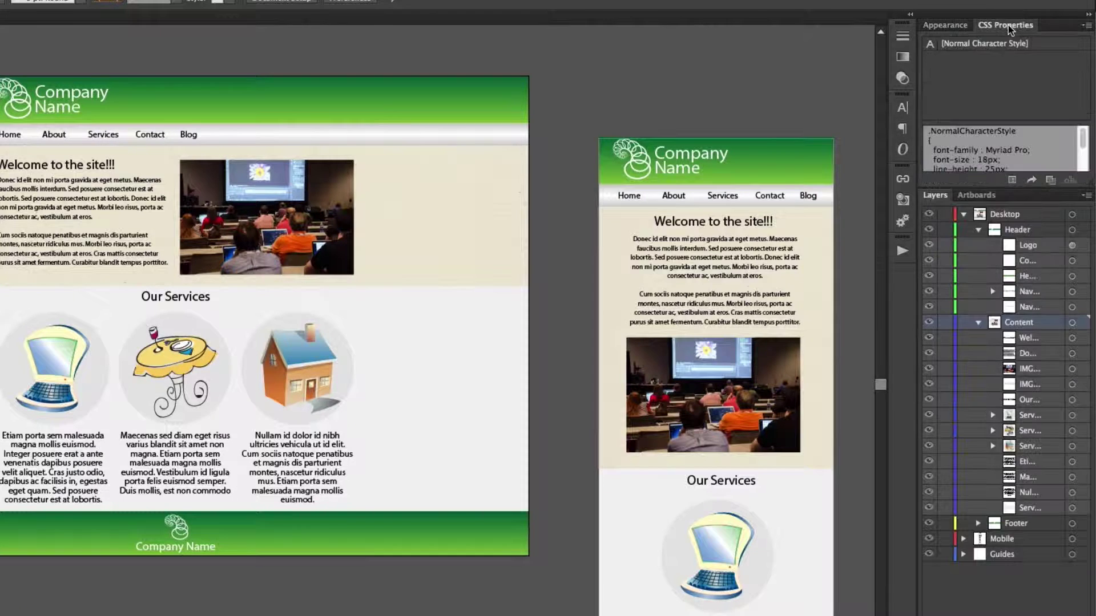
click(1003, 189)
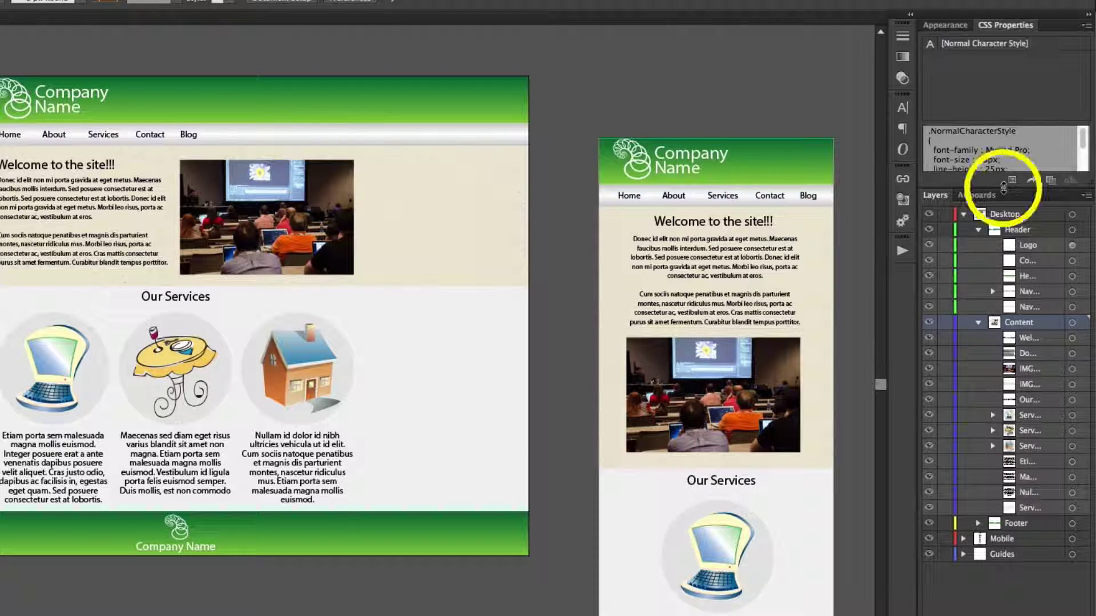
drag(1003, 189, 1004, 316)
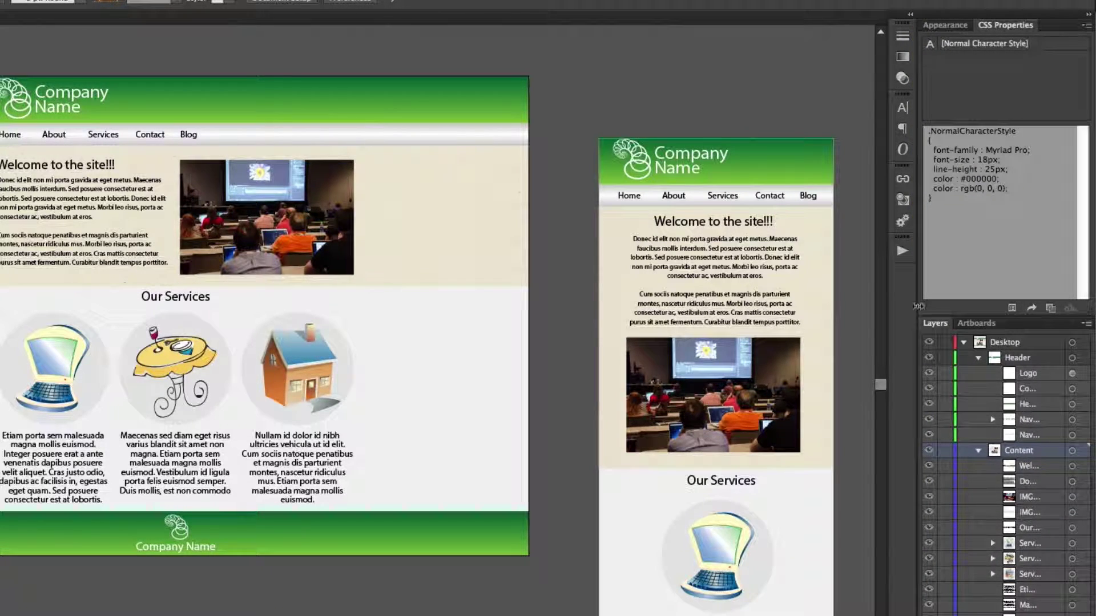
drag(917, 306, 837, 282)
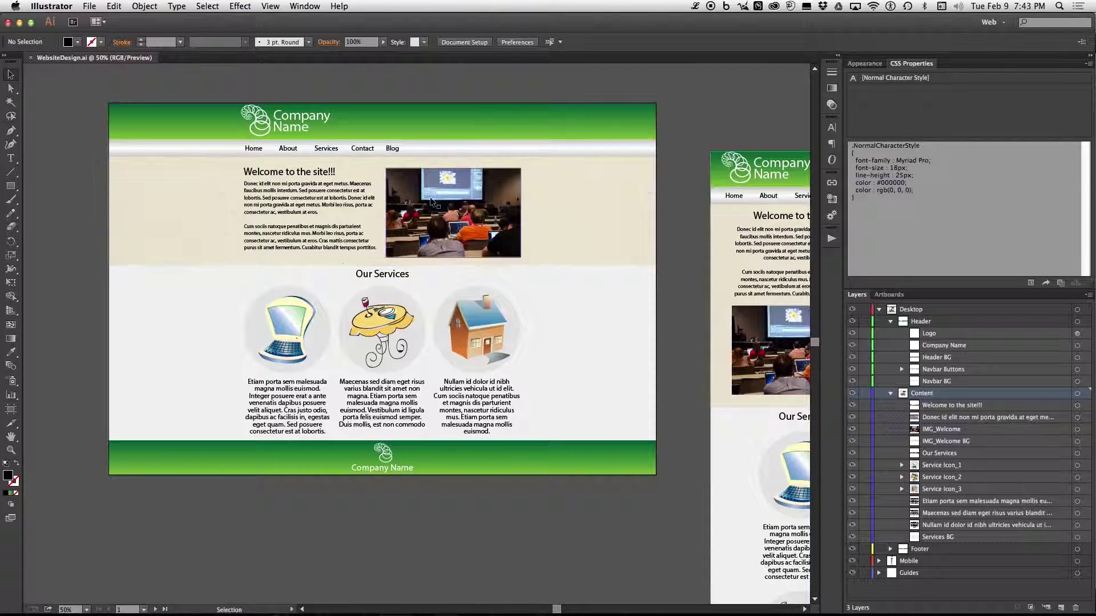
Inspect the Services BG and IMG_Welcome BG CSS, then open CSS Export Options
click(185, 388)
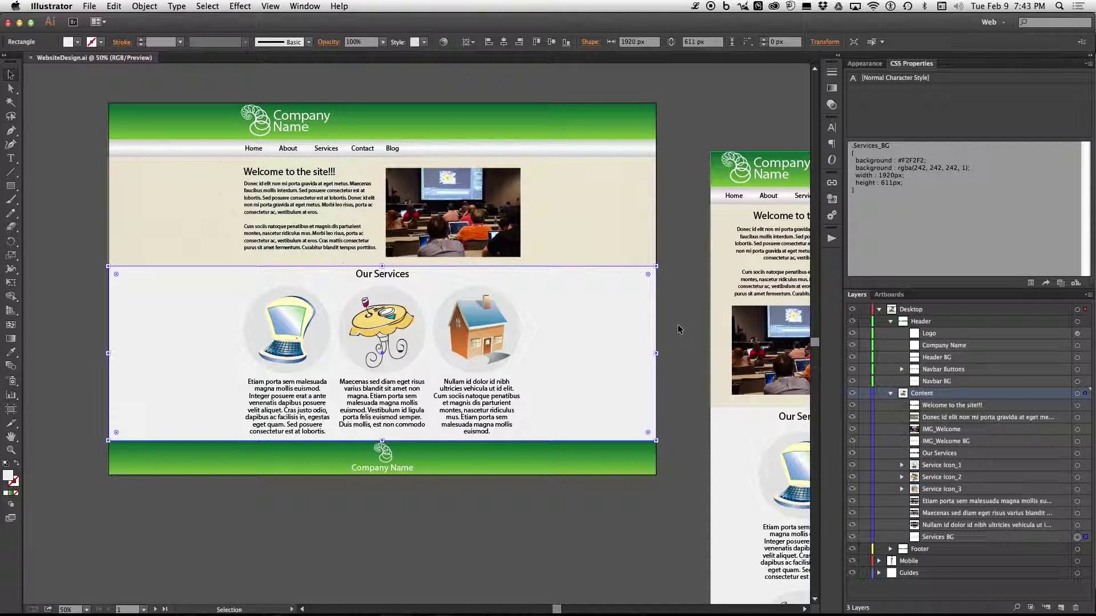
click(625, 236)
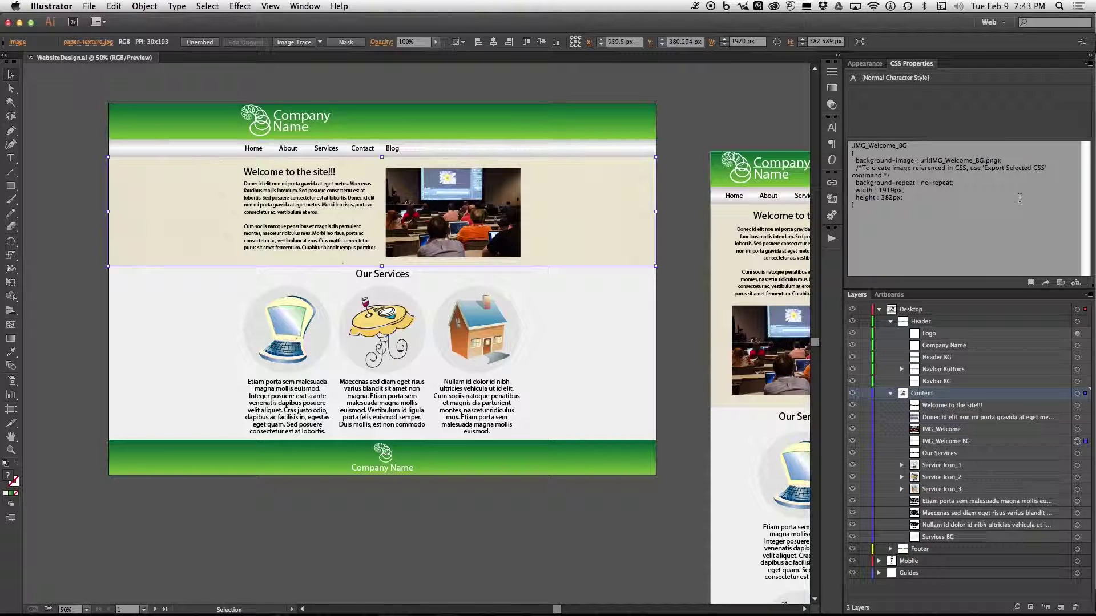
click(1033, 285)
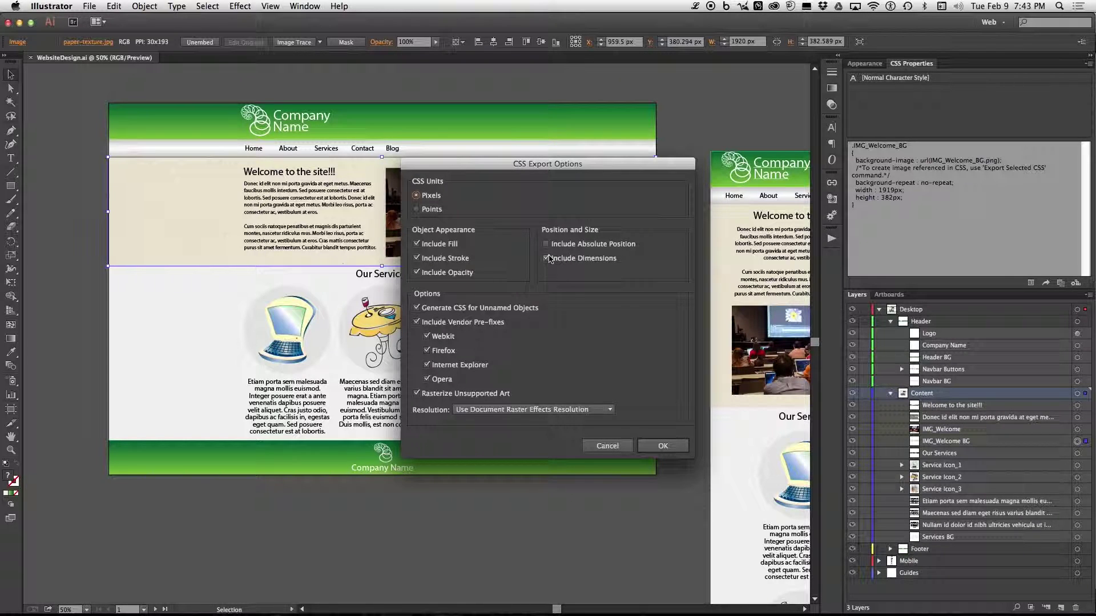
Accept the CSS export options and deselect the welcome background image
click(670, 446)
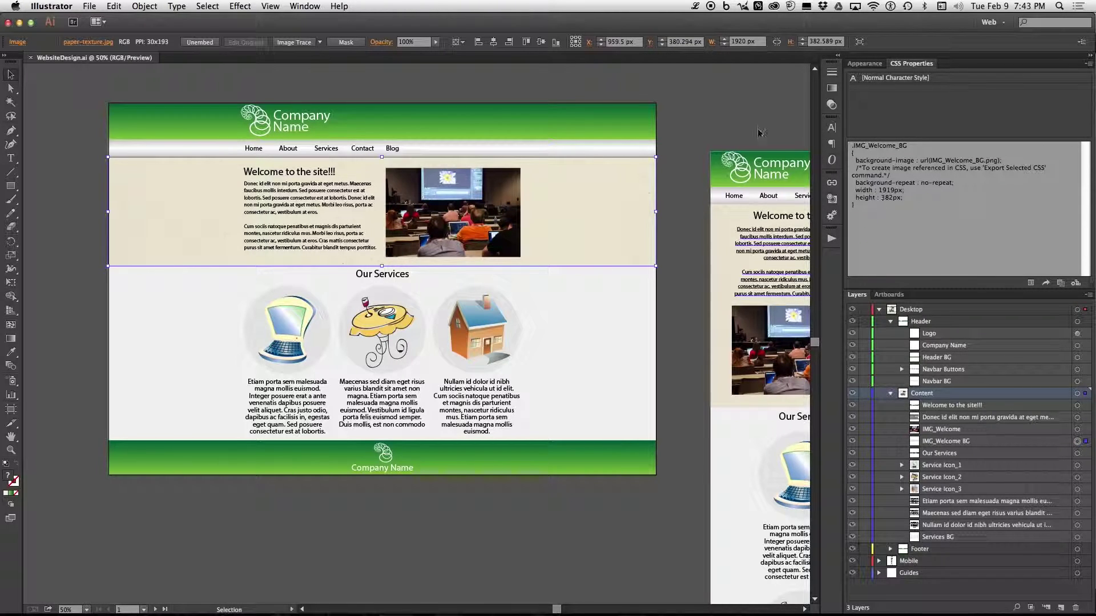
click(588, 84)
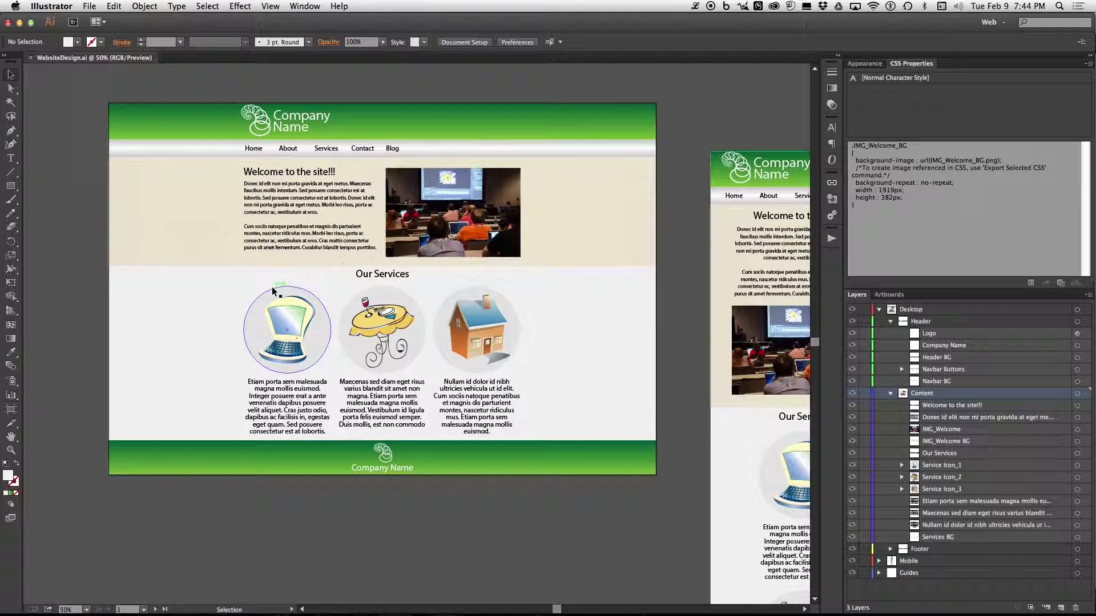
Zoom in on the service icons and pan to frame Our Services and the footer
key(super+equal)
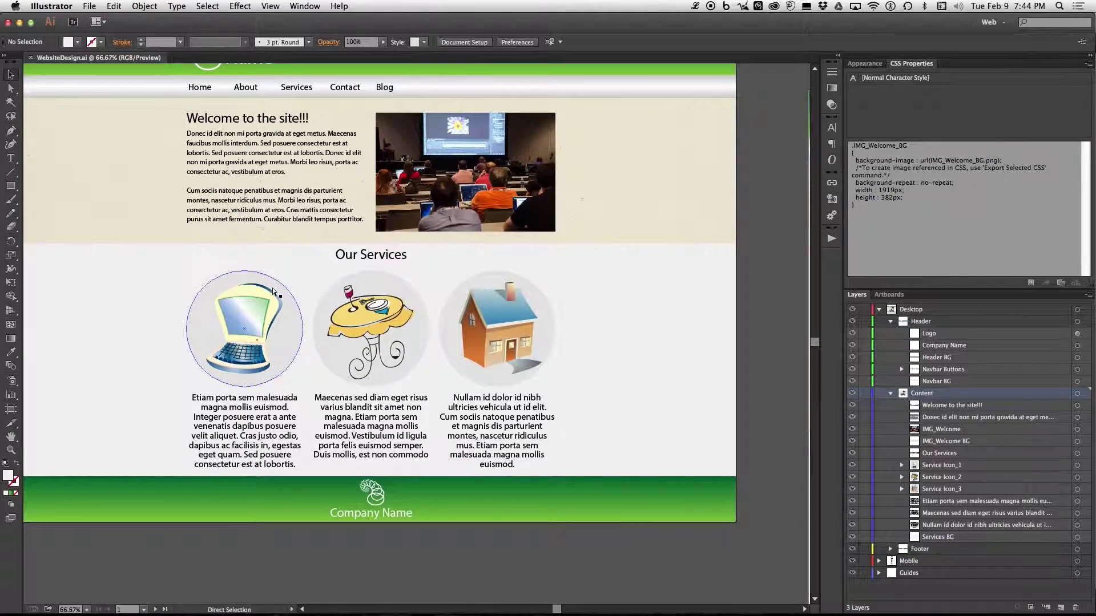
key(super+equal)
key(super+equal)
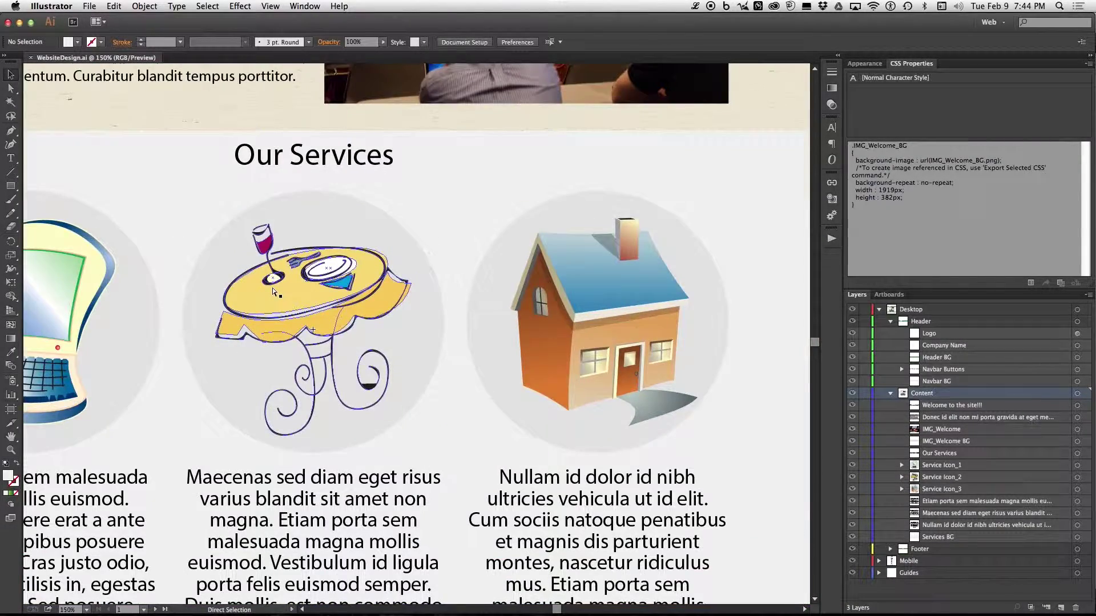
key(super+minus)
key(super+minus)
key(super+minus)
key(super+minus)
key(super+equal)
key(super+equal)
key(super+equal)
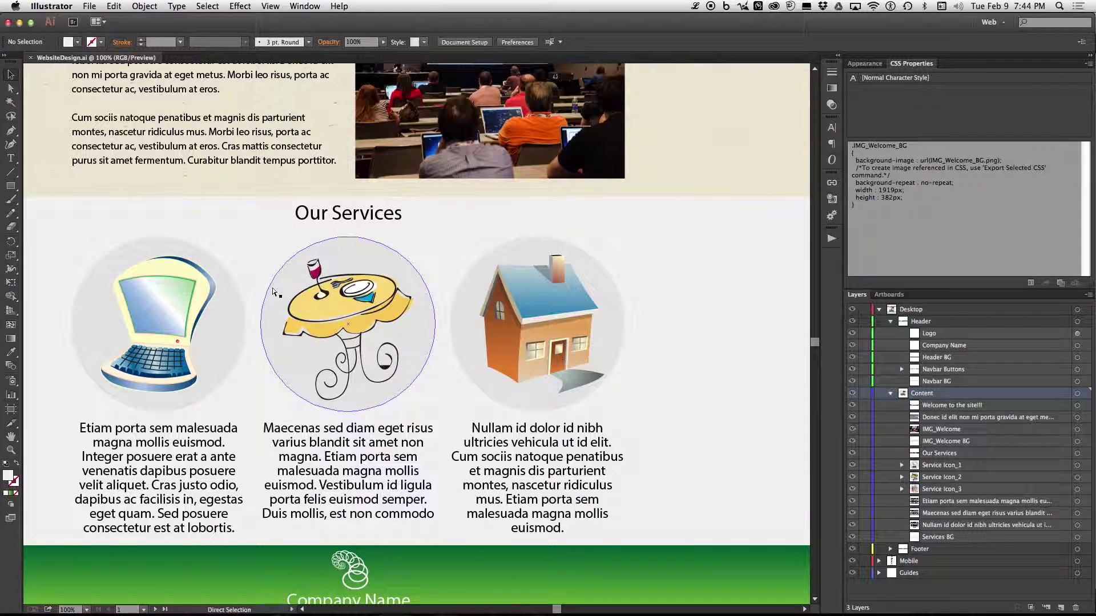
key(v)
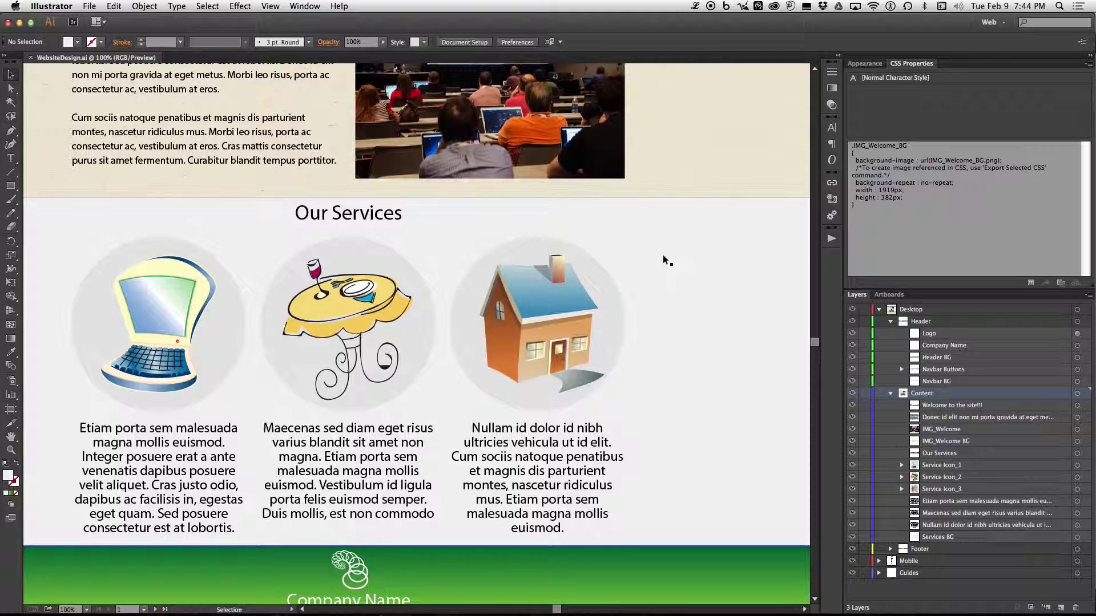
key(space)
drag(660, 238, 900, 235)
drag(373, 443, 146, 336)
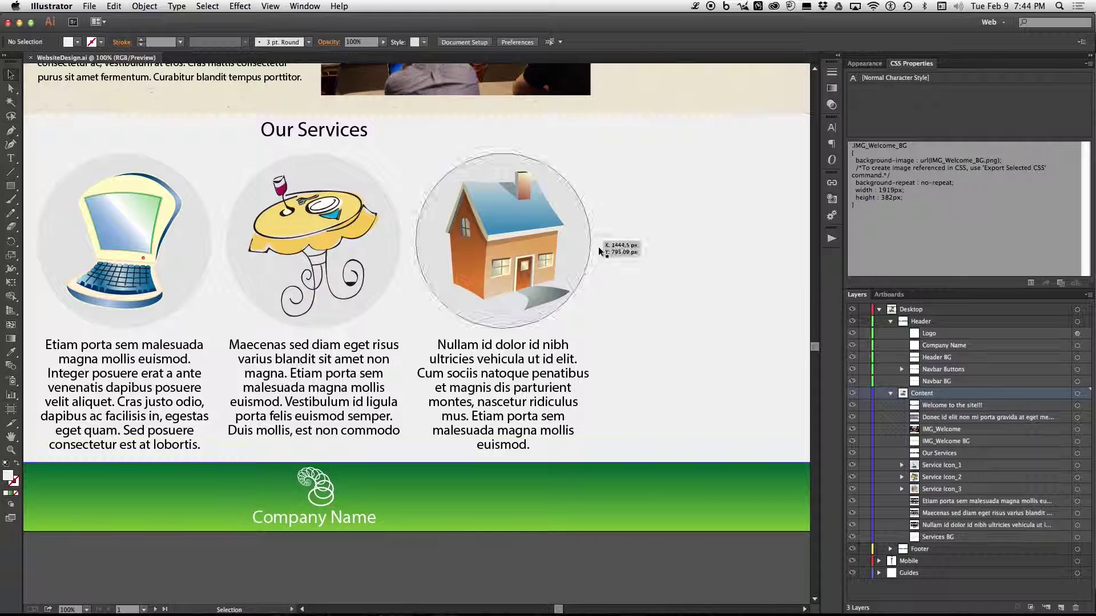
Select the third services paragraph, zoom to the house icon, then zoom out to both artboards
click(391, 262)
click(514, 392)
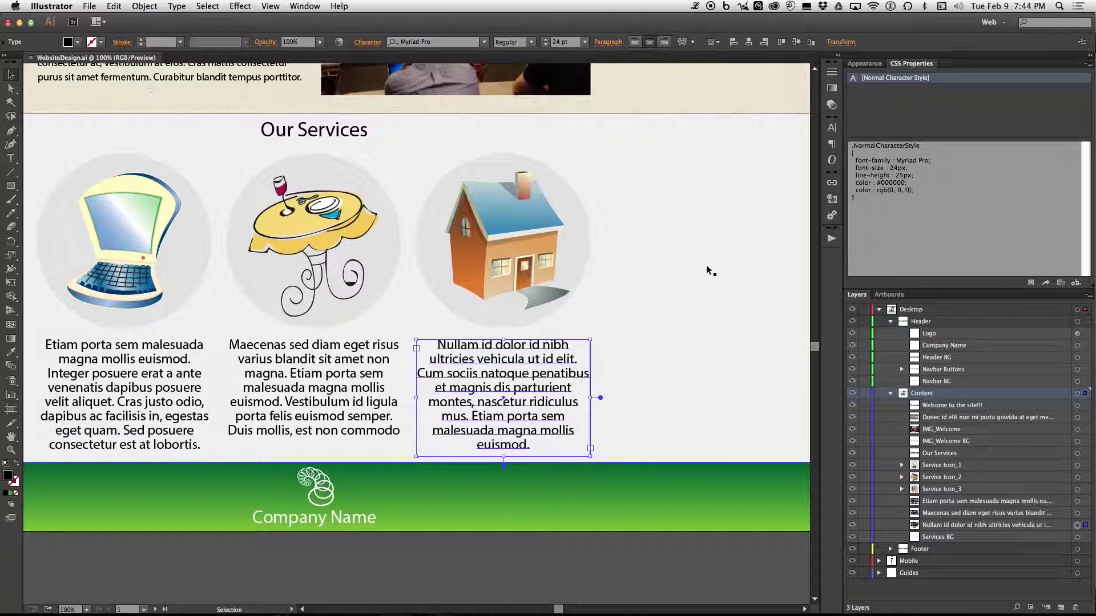
key(super+equal)
key(super+equal)
key(super+equal)
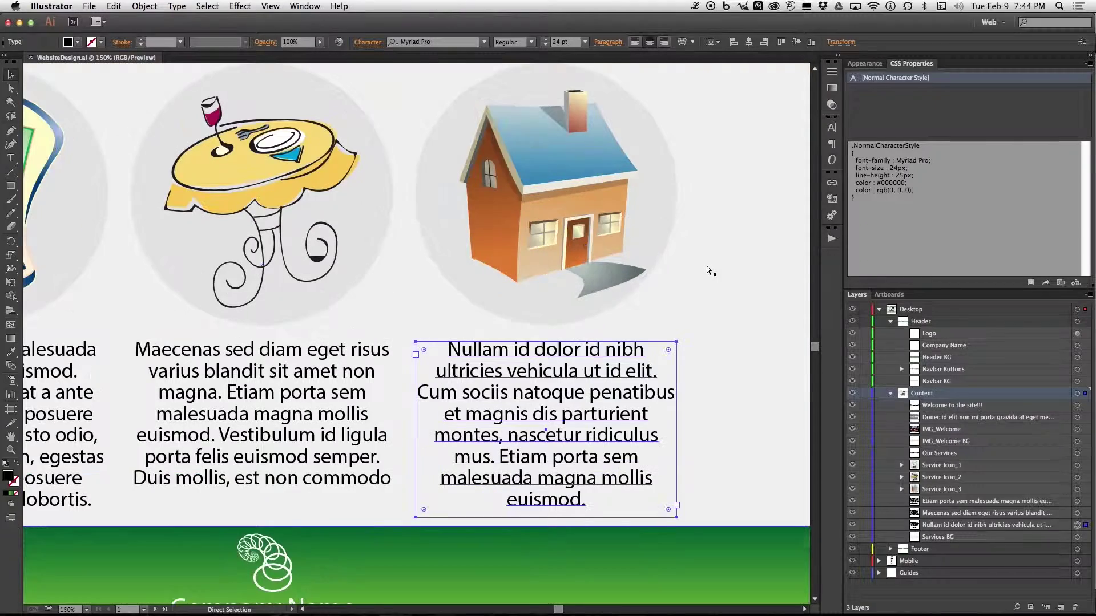
key(super+equal)
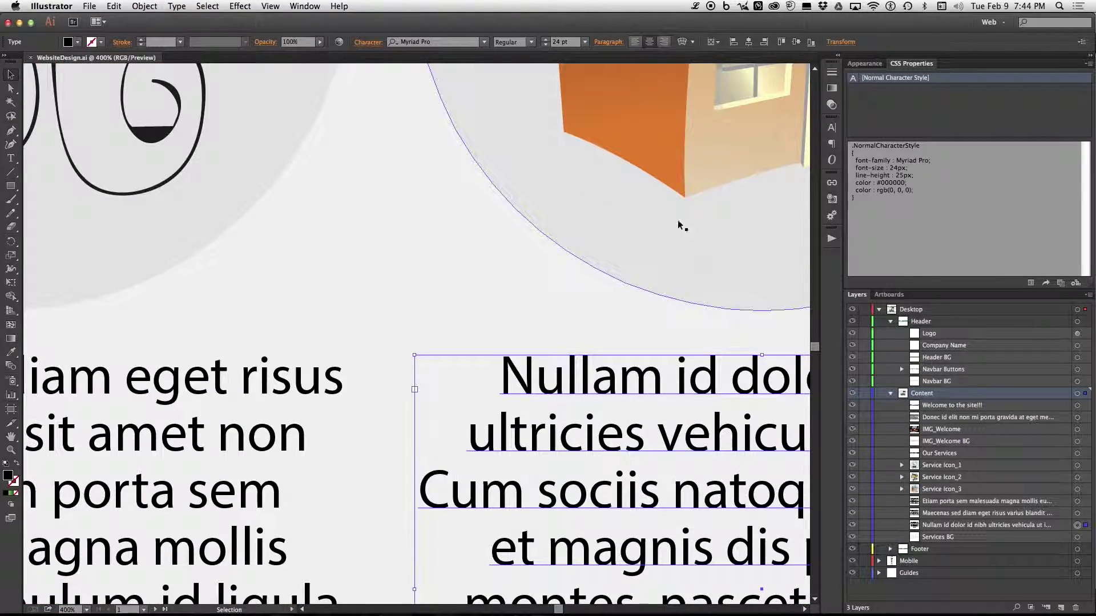
drag(673, 208, 443, 436)
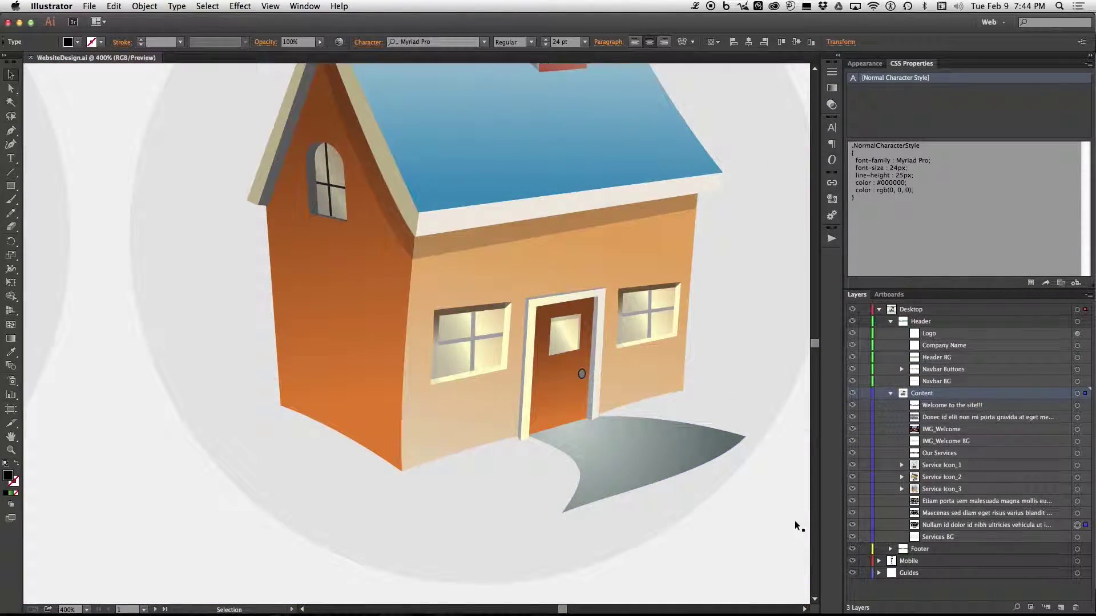
key(super+minus)
key(super+minus)
key(super+minus)
key(super+minus)
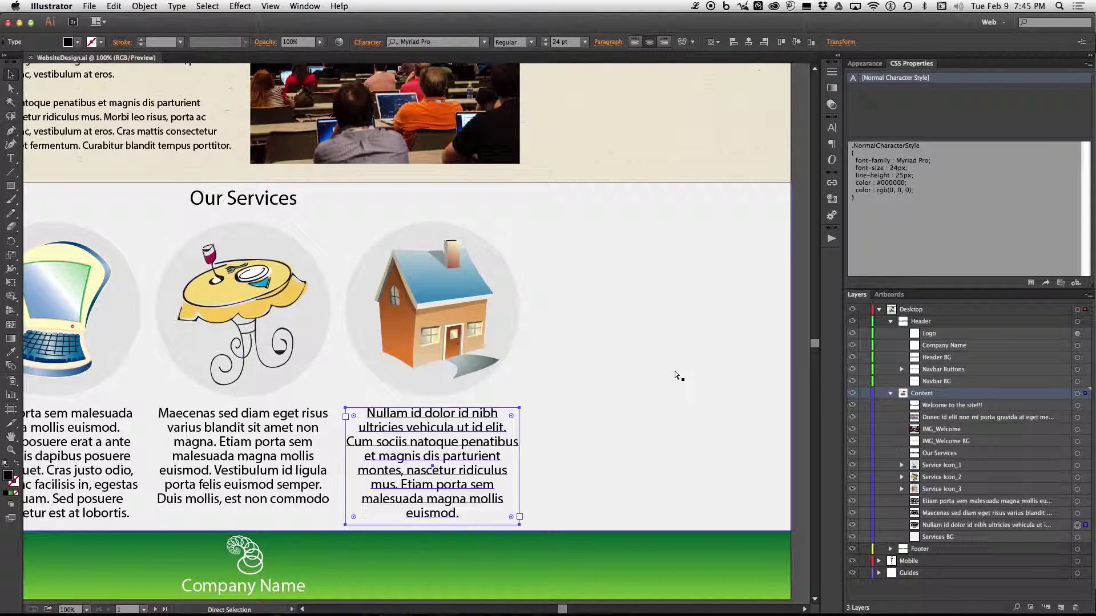
key(super+minus)
key(super+minus)
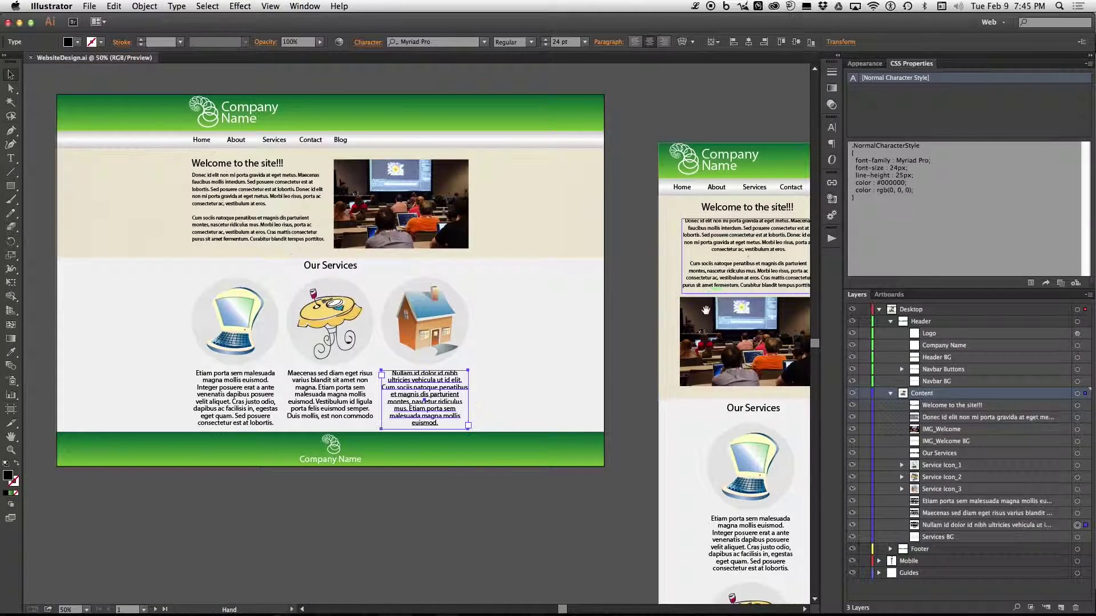
Deselect the third paragraph and pan until the desktop and mobile artboards sit side by side
drag(741, 303, 629, 289)
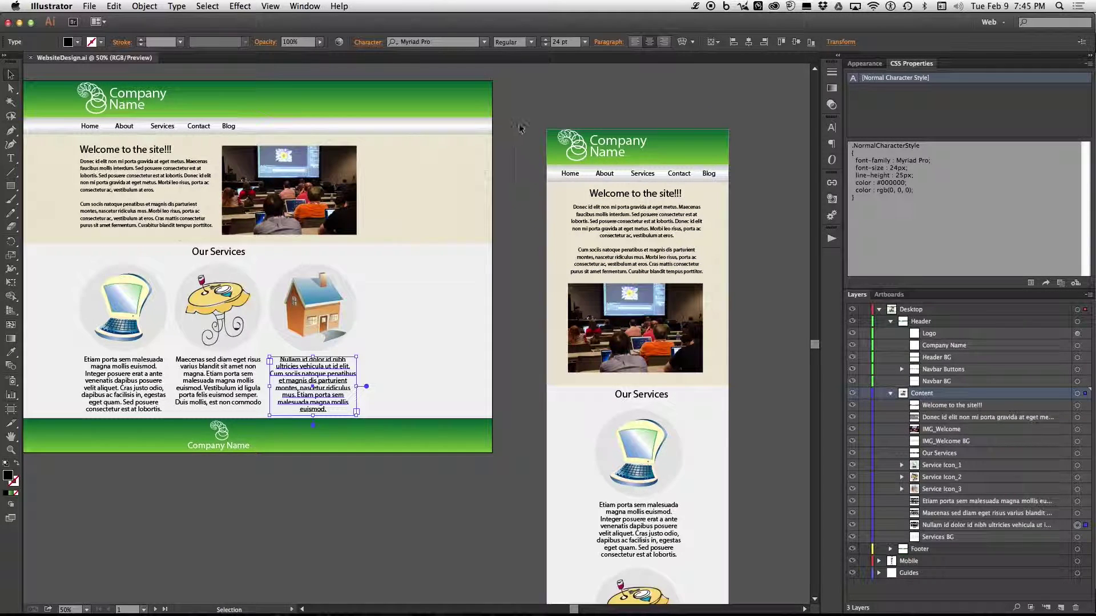
key(space)
click(510, 343)
key(space)
drag(391, 323, 564, 331)
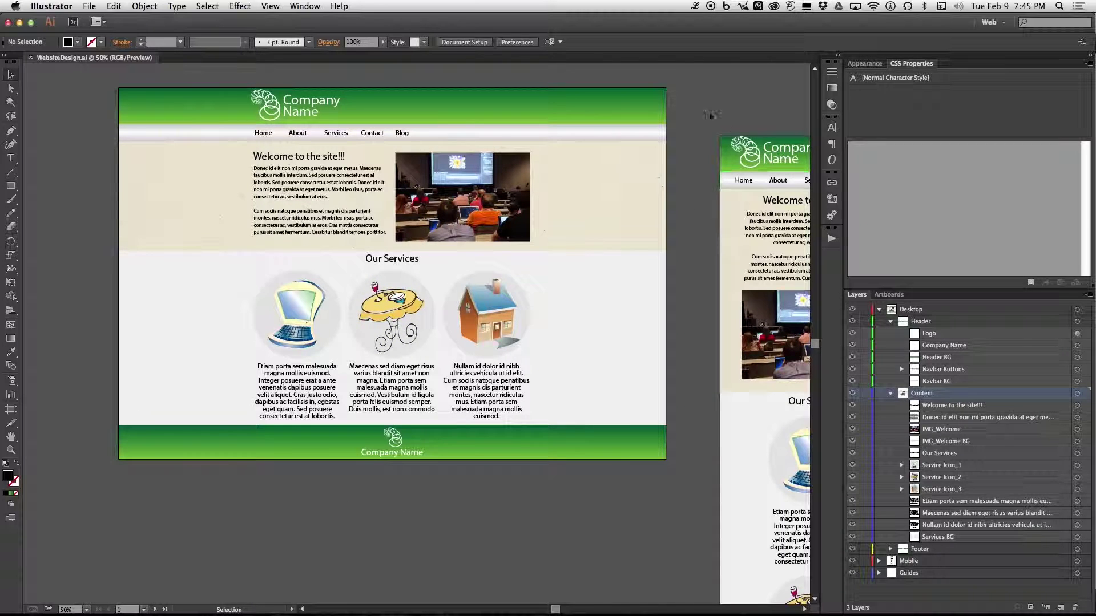
click(733, 97)
drag(733, 97, 394, 76)
drag(726, 212, 386, 179)
drag(700, 179, 829, 205)
drag(224, 192, 660, 213)
click(661, 213)
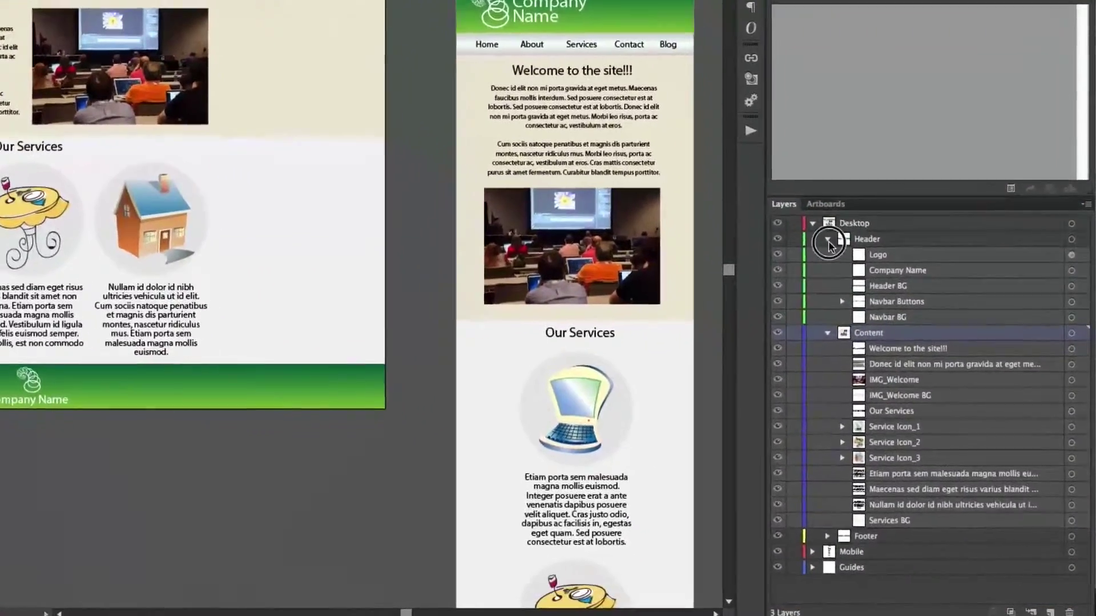
Collapse the Header and Content layers in the Layers panel
click(874, 299)
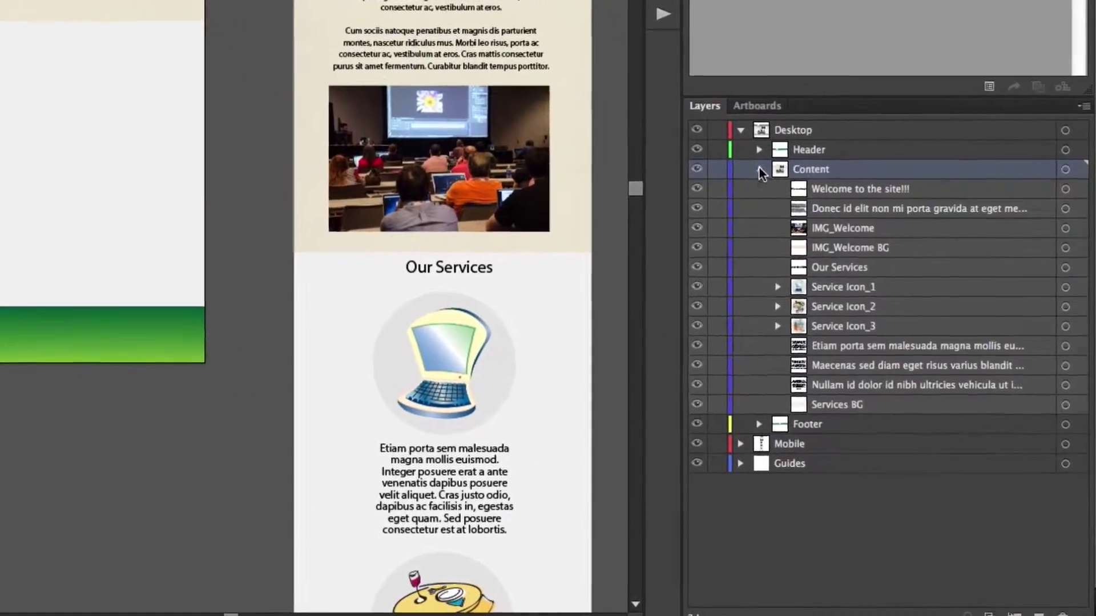
click(782, 198)
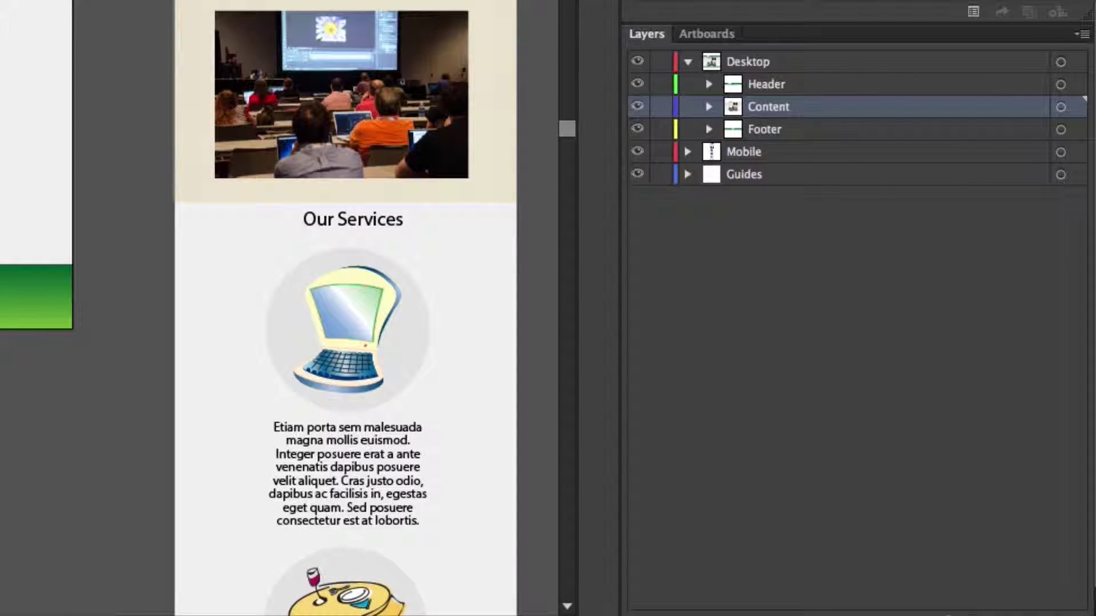
scroll(366, 308, left, 5)
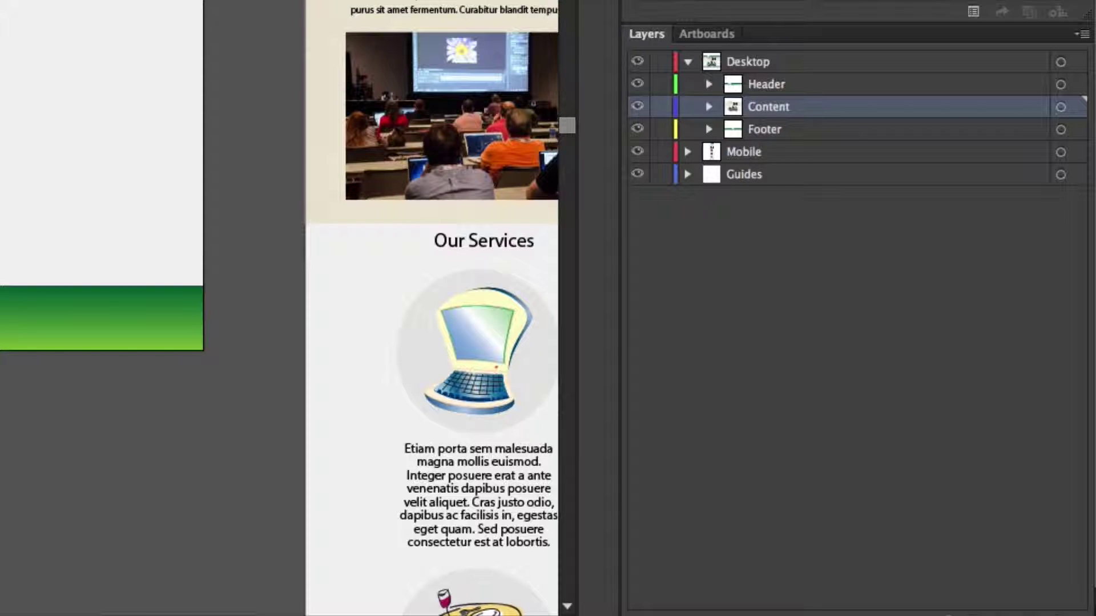
Under Desktop > Header, target the Logo art to show its CSS: 4px solid white border, 69×50px
click(749, 63)
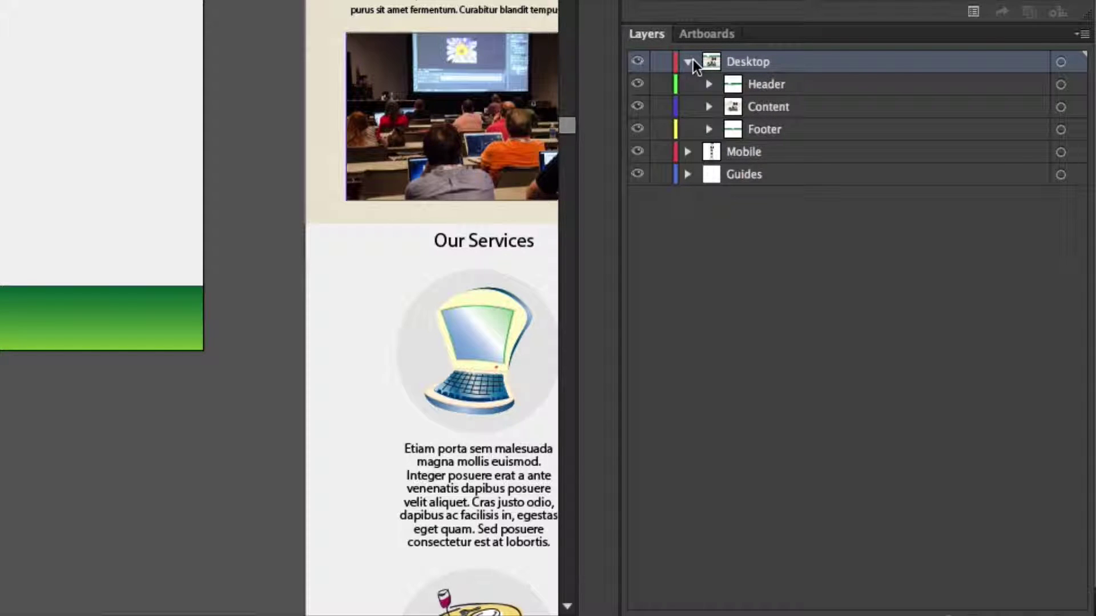
click(708, 85)
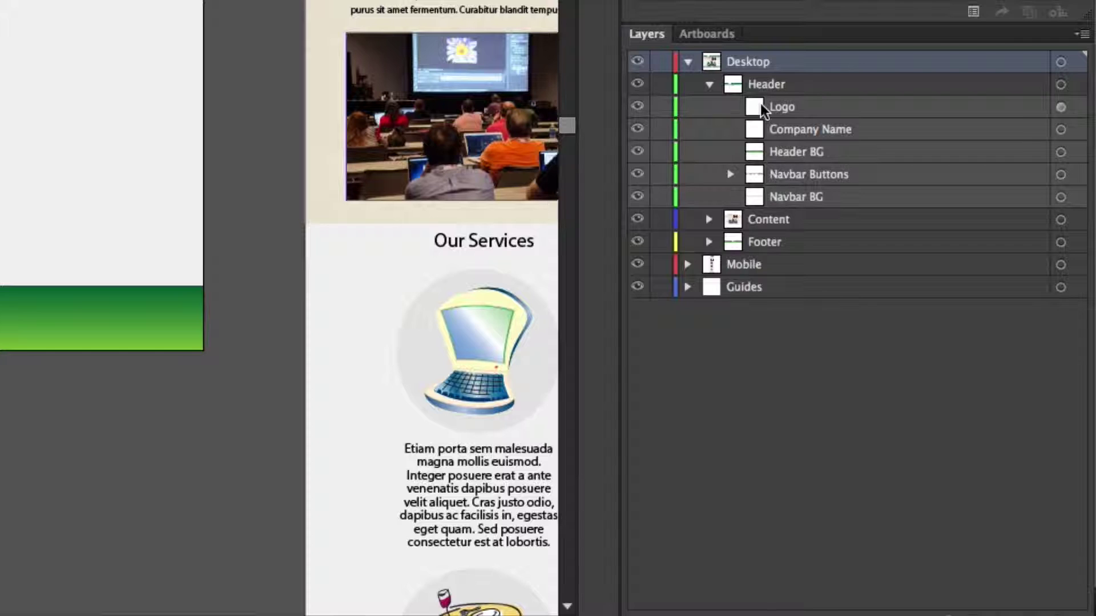
click(763, 105)
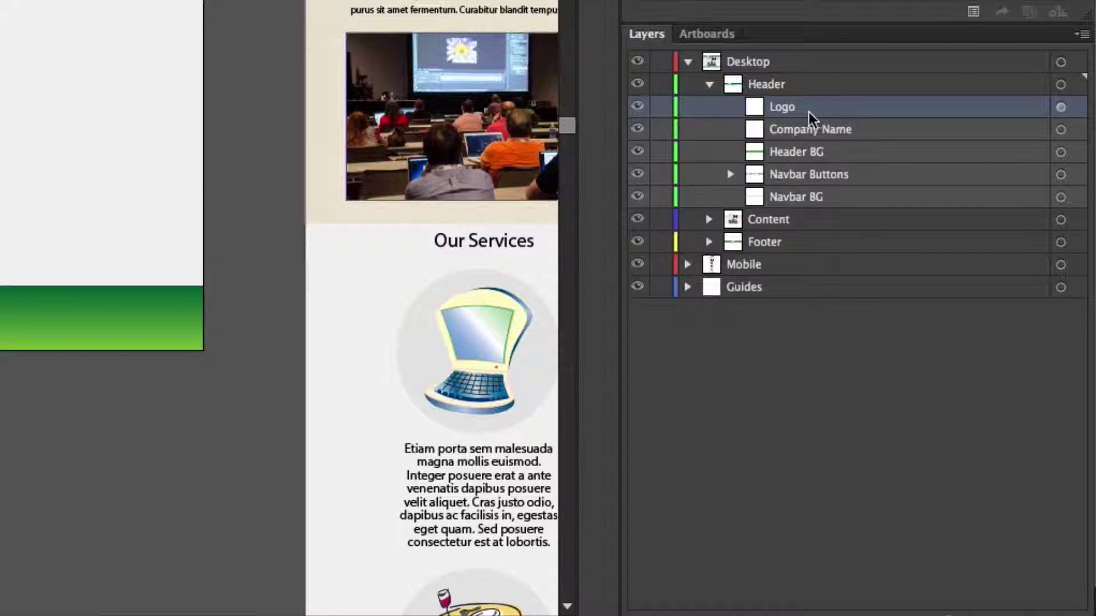
click(857, 130)
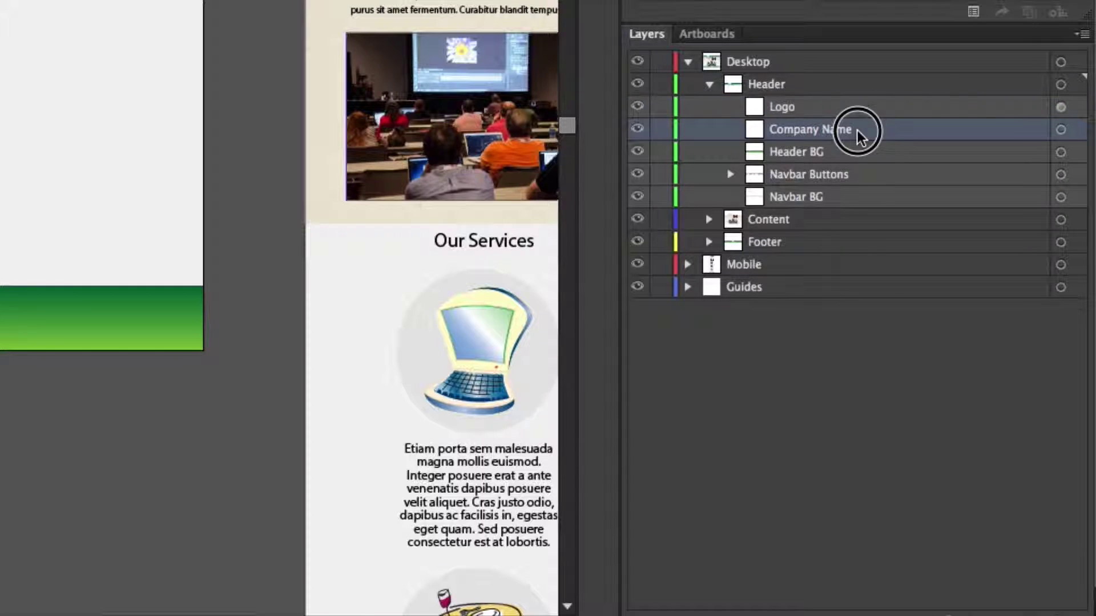
click(823, 110)
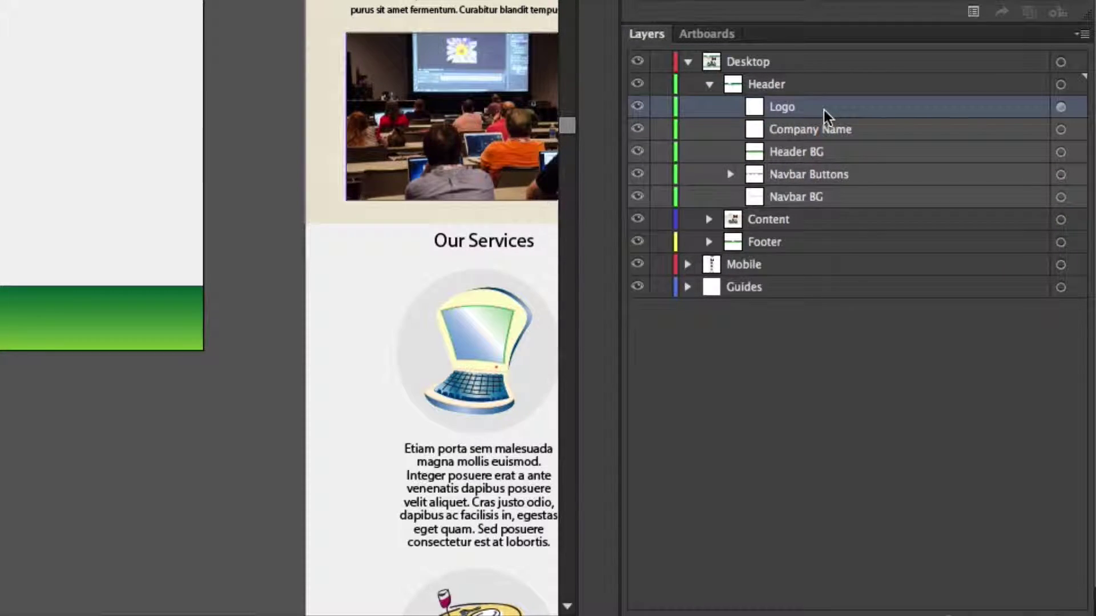
click(1076, 111)
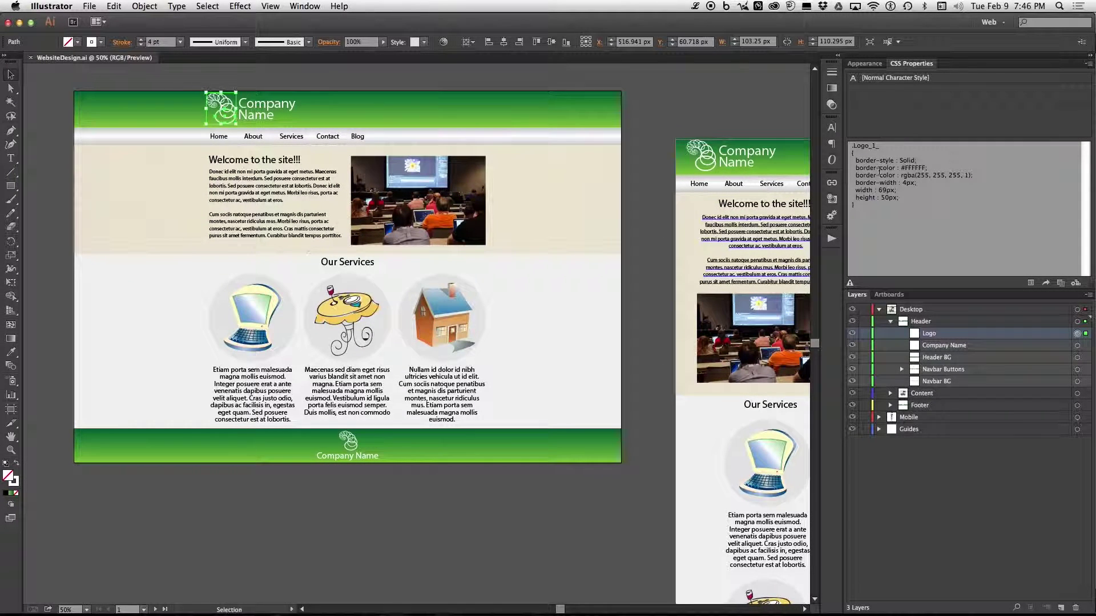
Target the Company Name, Header BG and Navbar BG sublayers in turn to review their CSS
click(1085, 345)
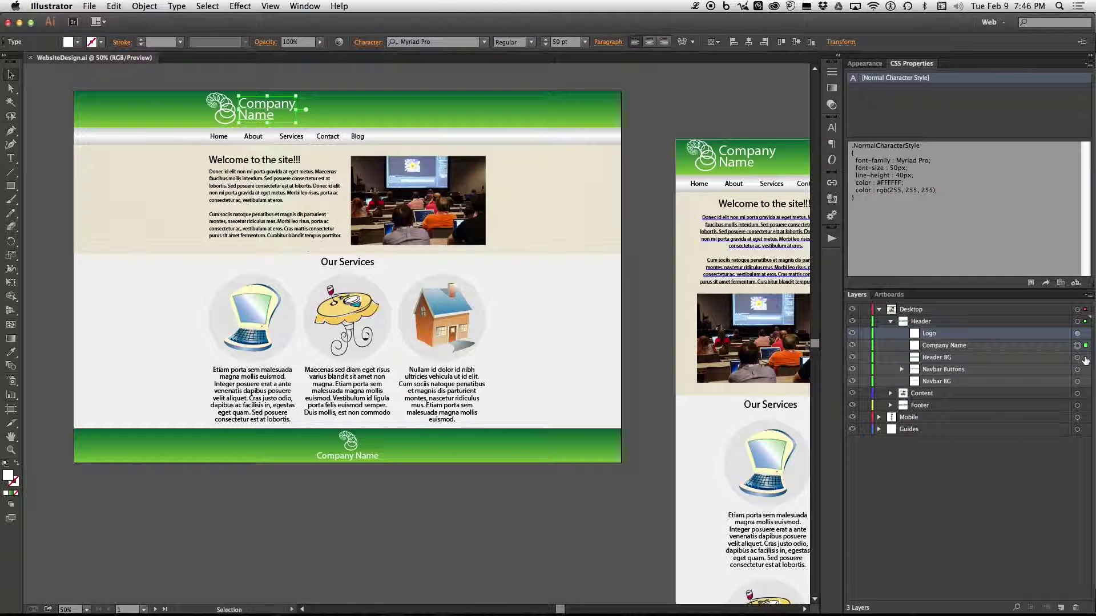
click(1085, 357)
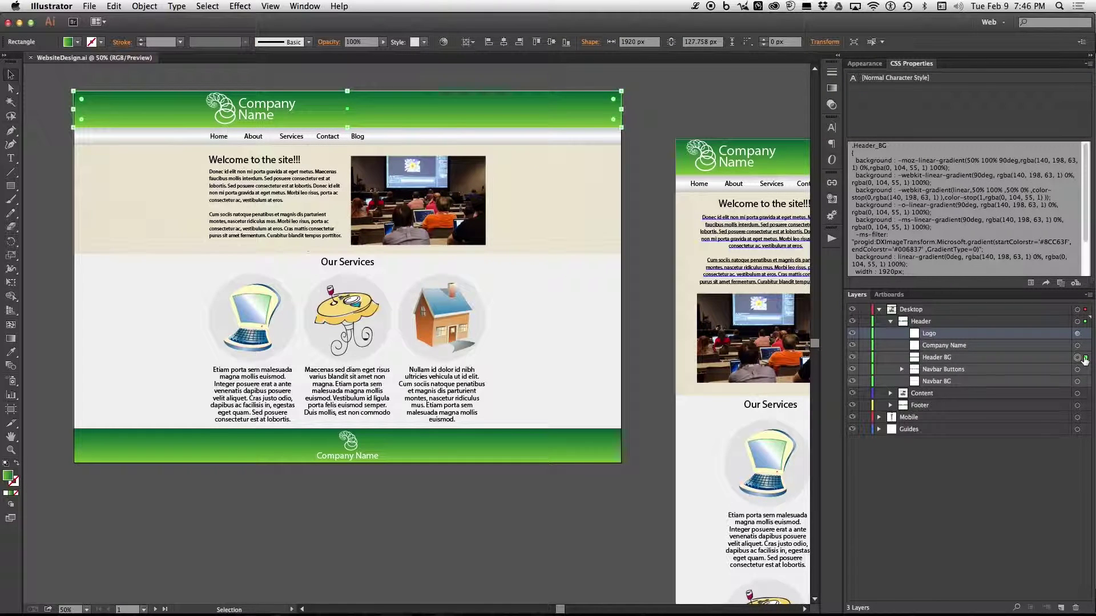
click(1085, 381)
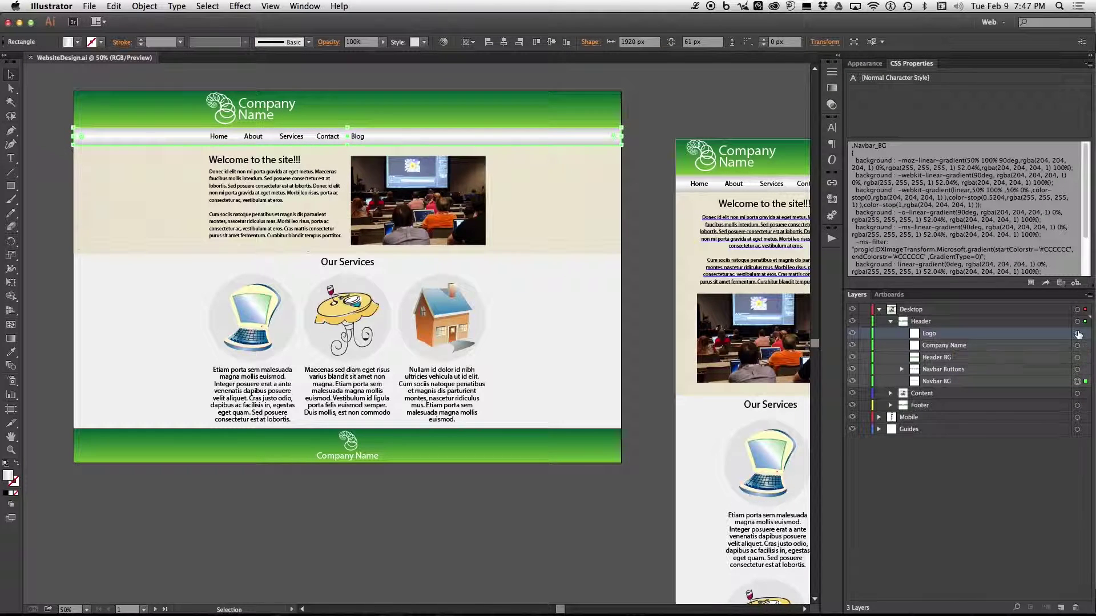
Deselect, then locate the 'Welcome to the site!!!' heading inside the Content layer
click(759, 115)
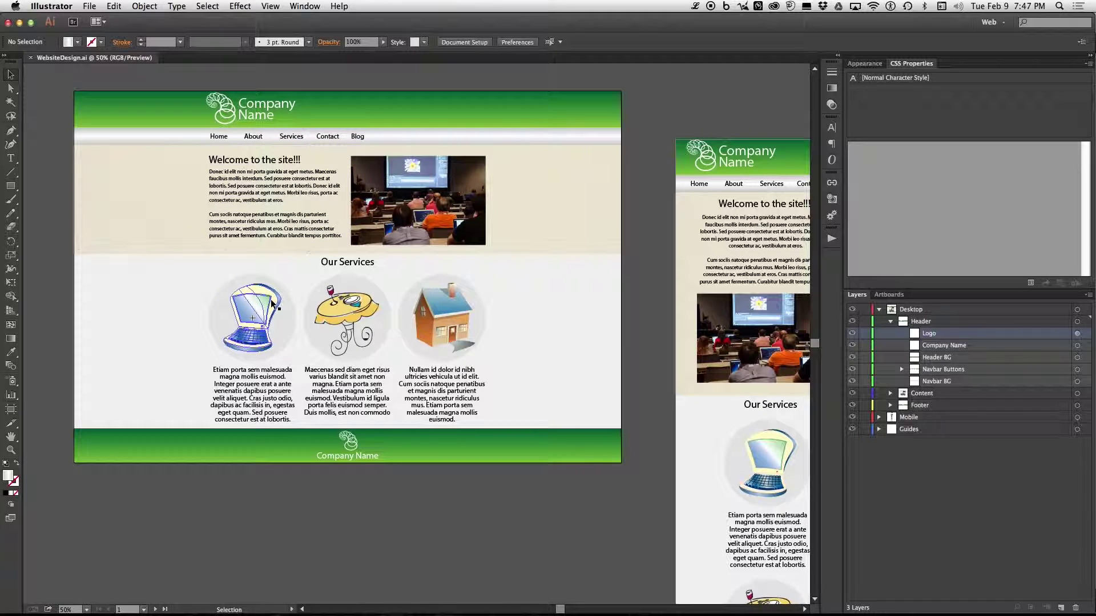
click(262, 160)
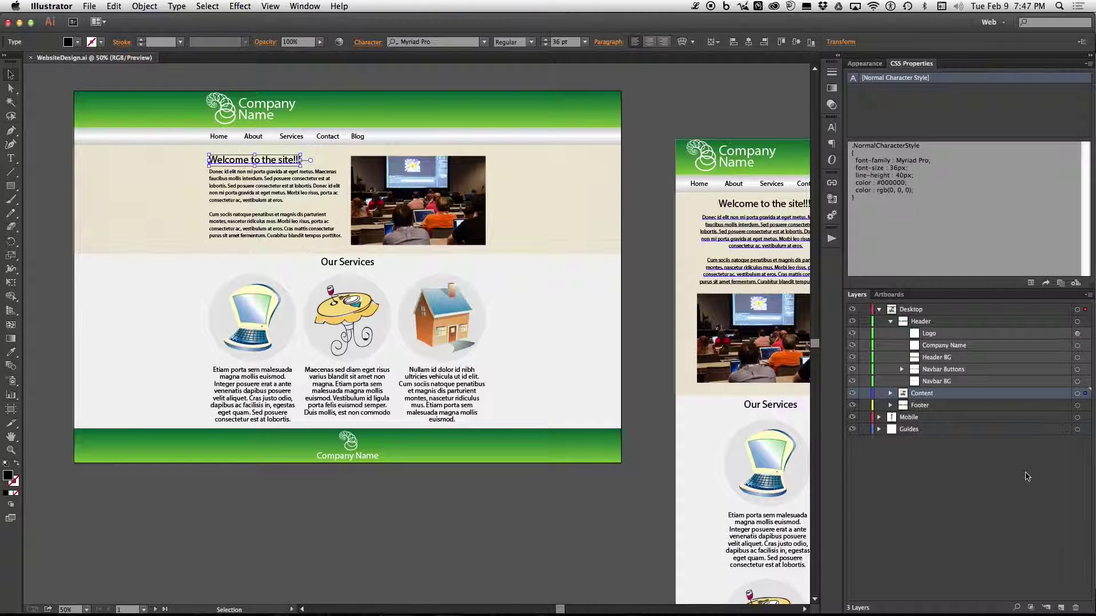
click(1017, 608)
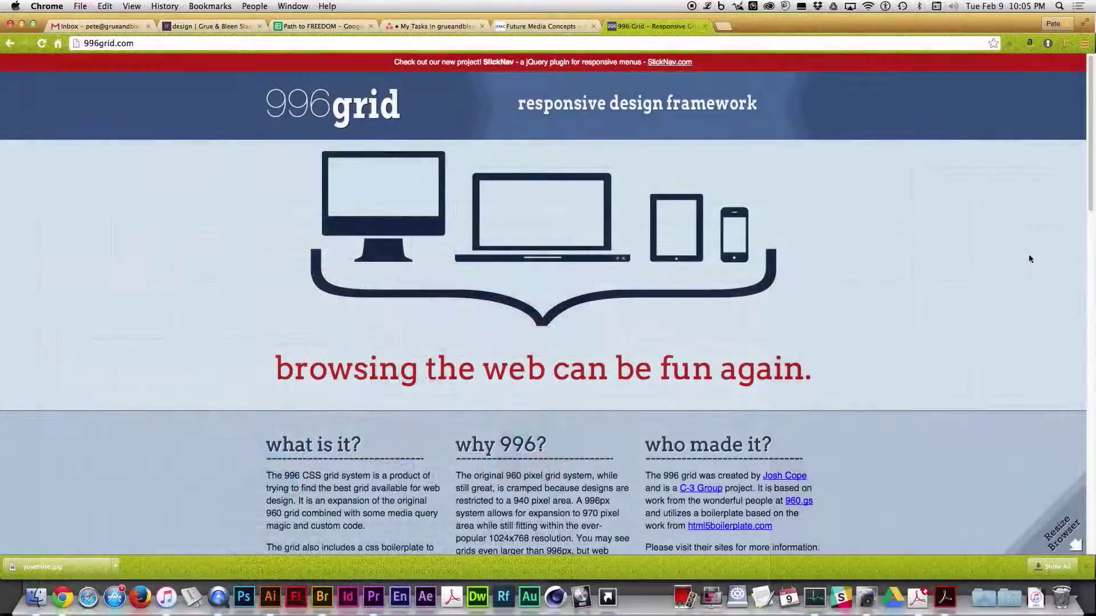
Scroll the 996grid.com page down through its 12-column layout, markup and what's-included sections
scroll(1028, 255, down, 6)
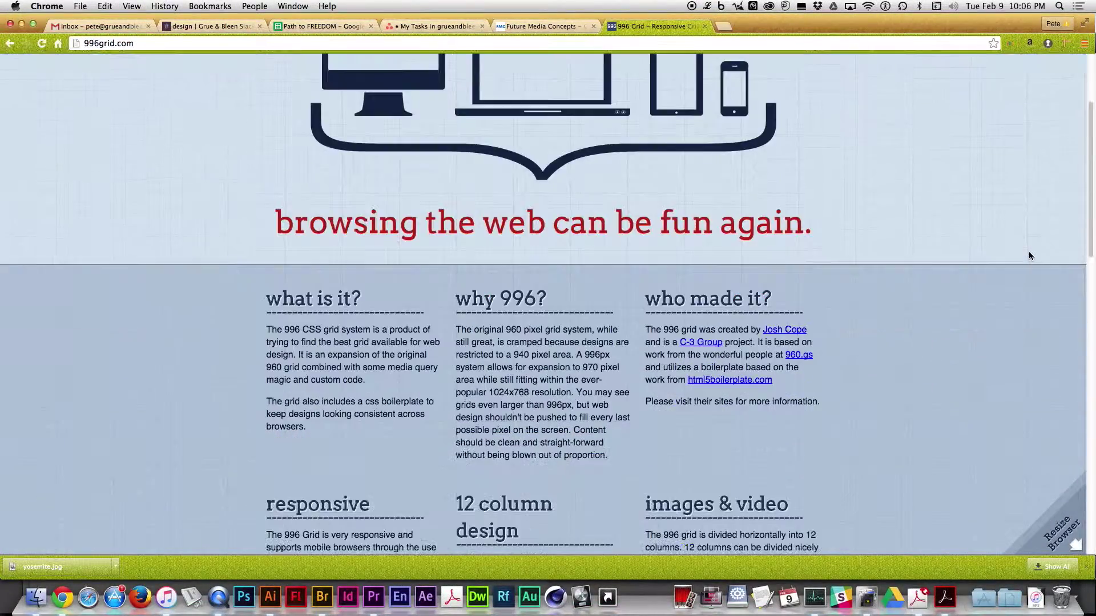
scroll(1030, 257, down, 5)
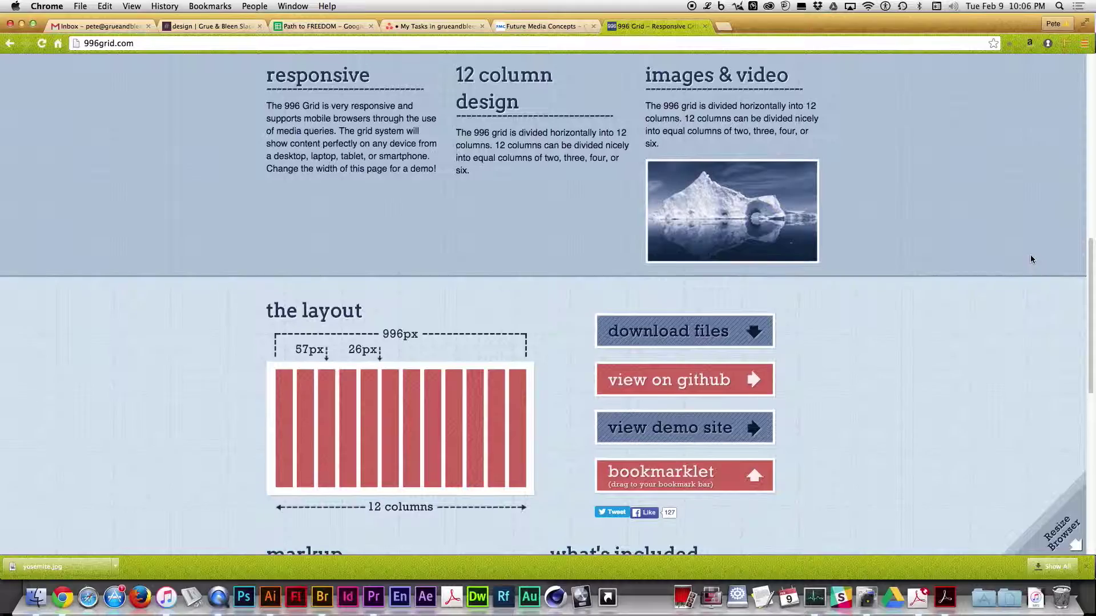
scroll(1030, 260, down, 8)
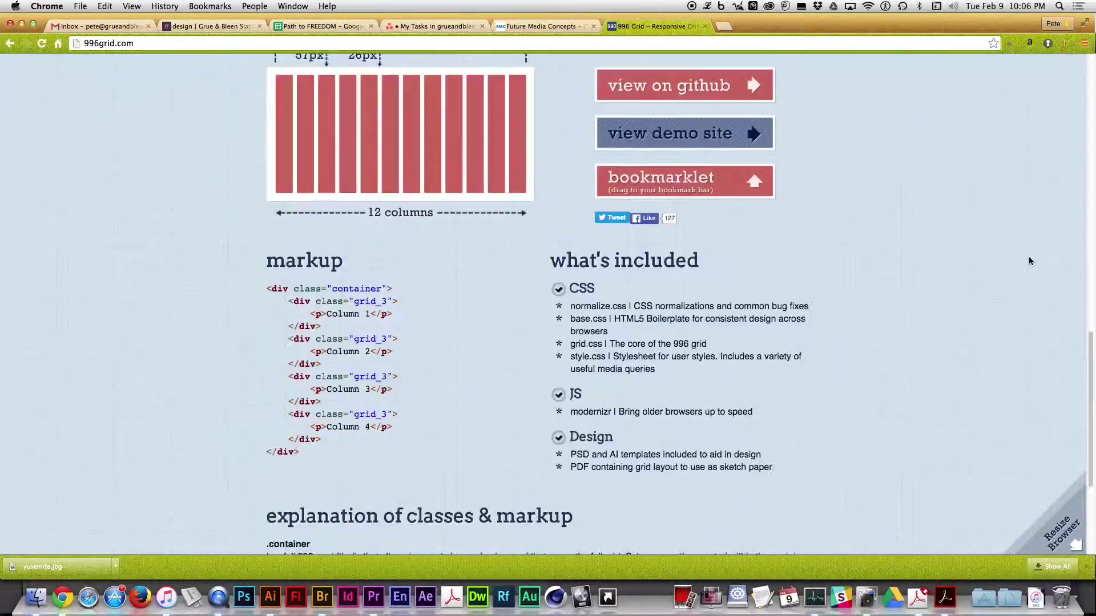
scroll(1029, 262, down, 1)
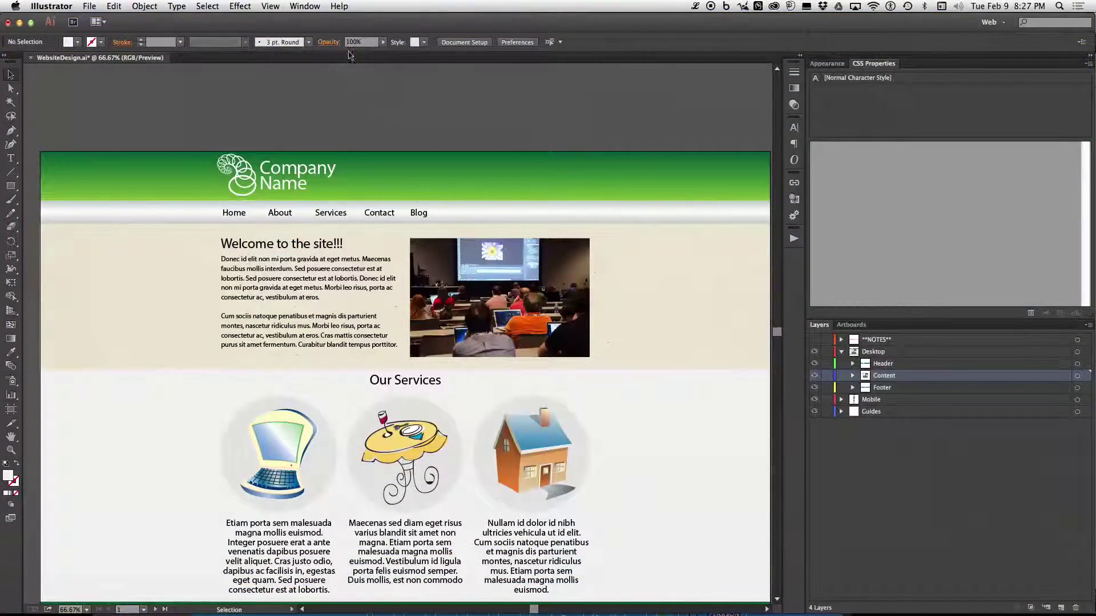
Turn on View > Guides > Show Guides to display the column-grid guides
click(271, 7)
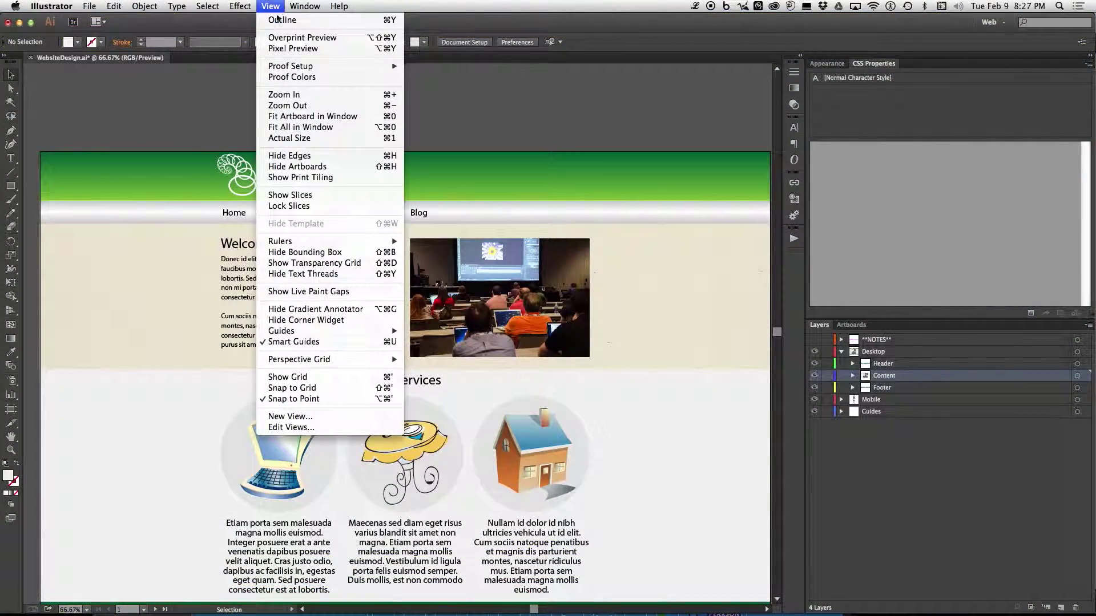
mouse_move(329, 336)
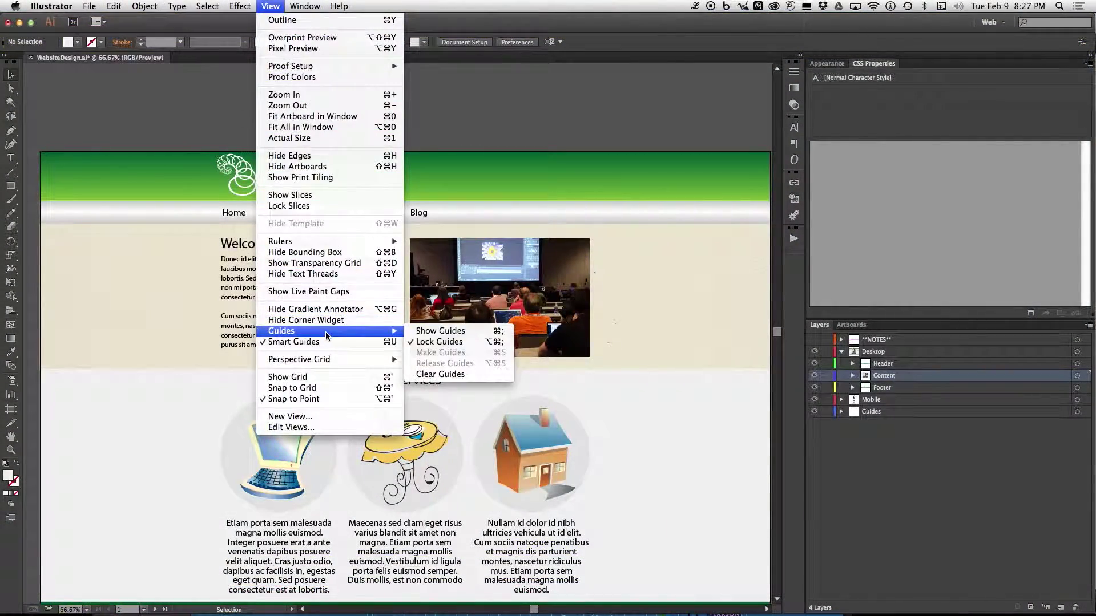
click(452, 333)
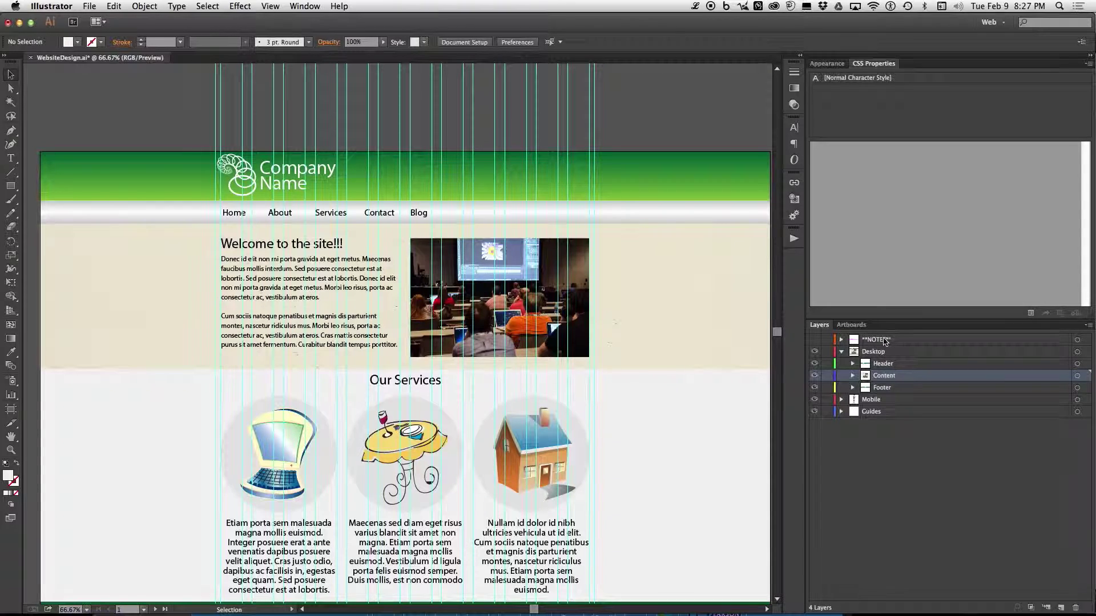
Turn on the NOTES layer's visibility to reveal the magenta spacing annotations above the header
click(815, 340)
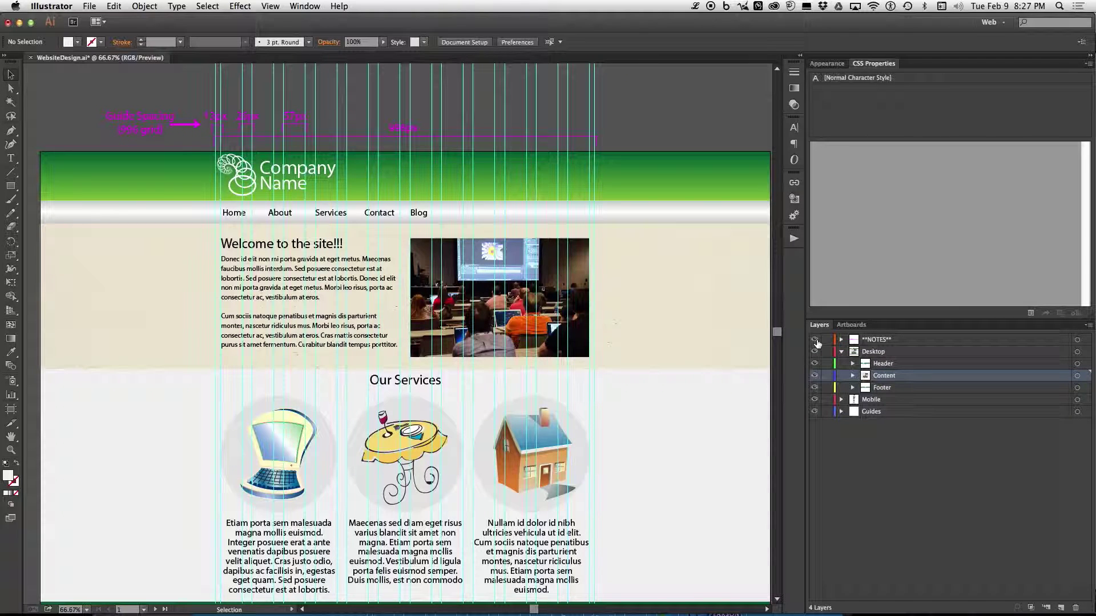